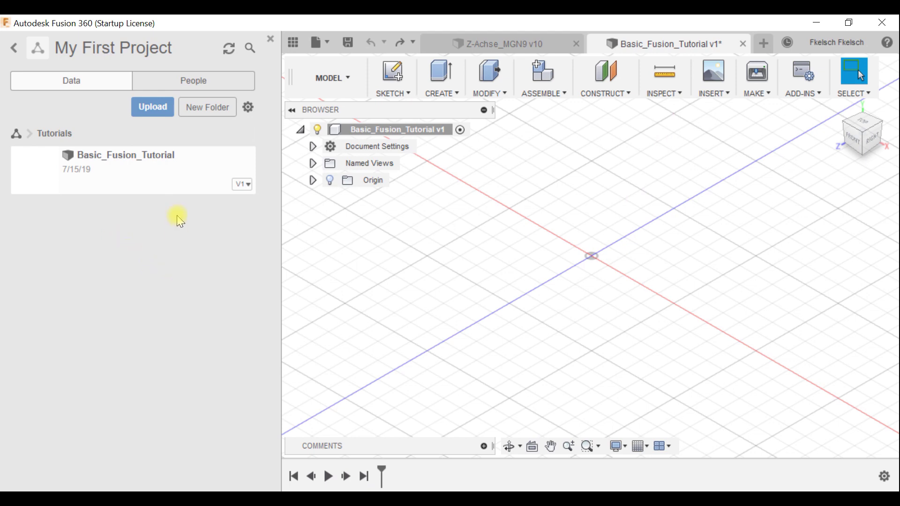
- Create an empty, activated component named Component1 in the Basic_Fusion_Tutorial design
click(149, 177)
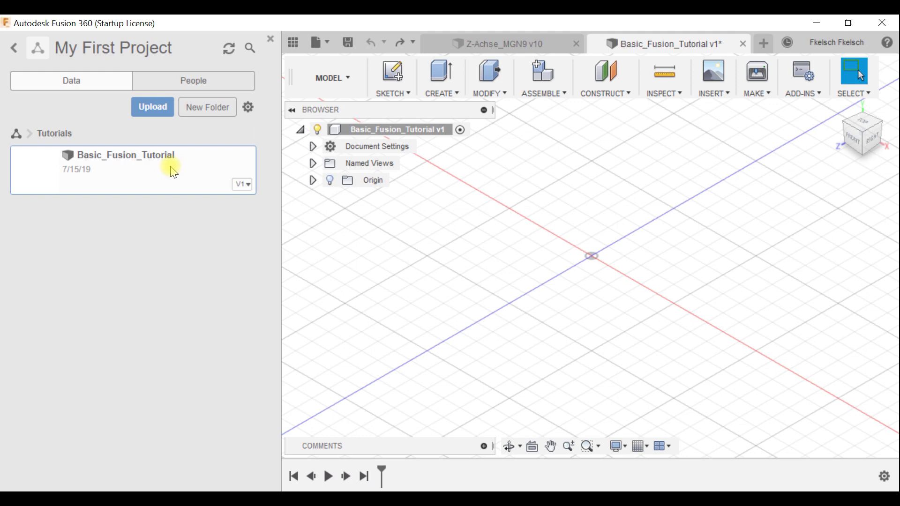
click(546, 80)
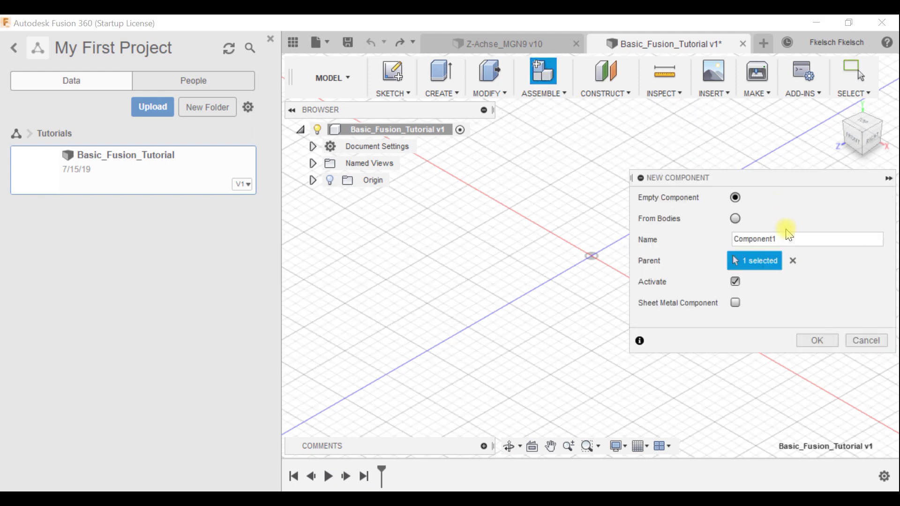
click(791, 239)
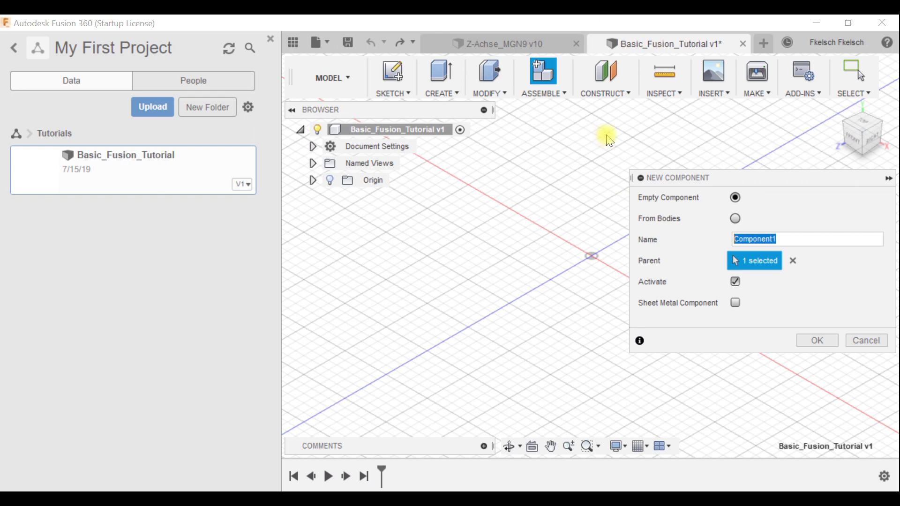
drag(732, 178, 690, 152)
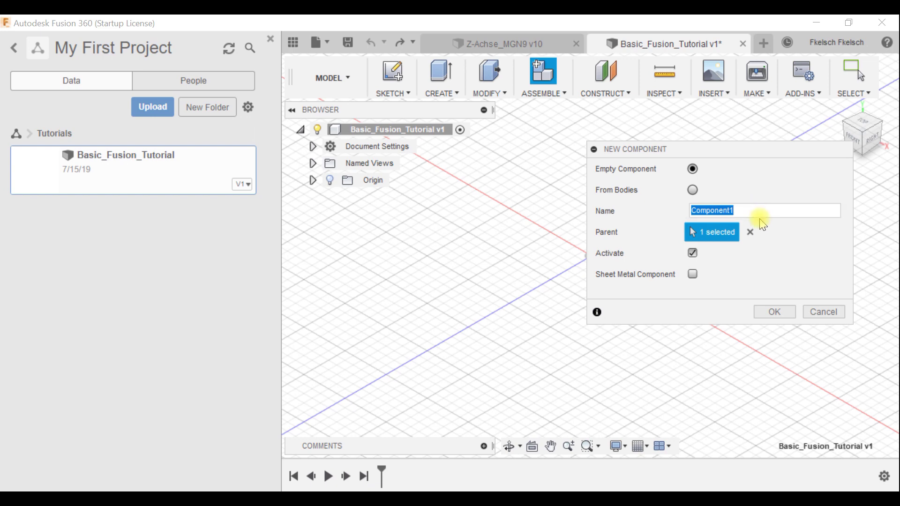
click(775, 312)
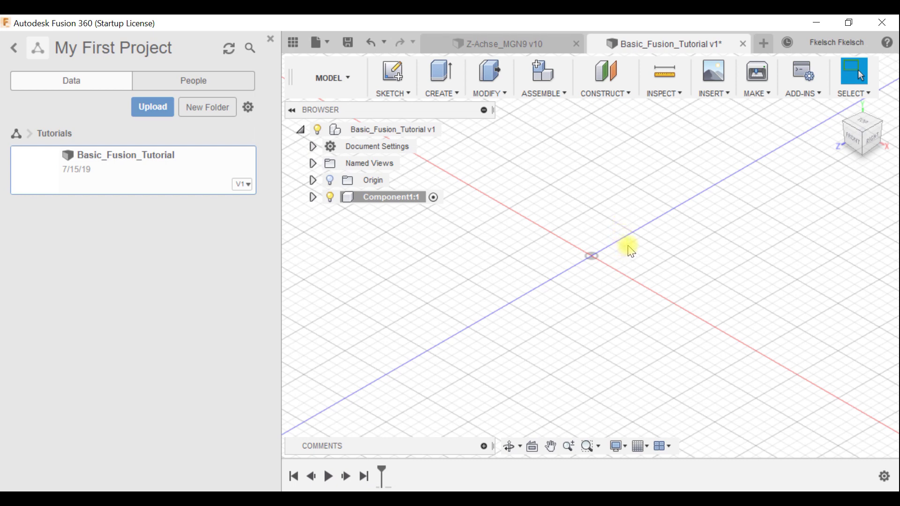
- Check the contents of Component1's origin folder, collapse it and hide the project data panel
click(312, 197)
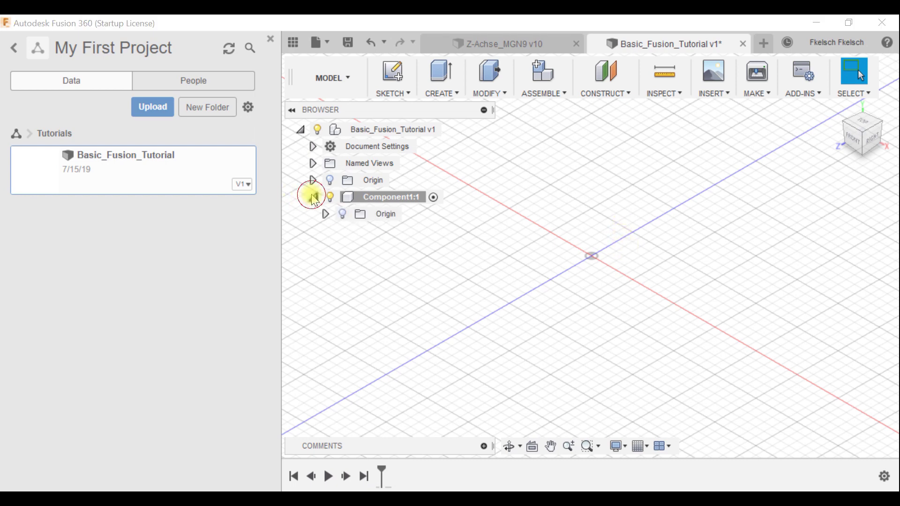
click(325, 214)
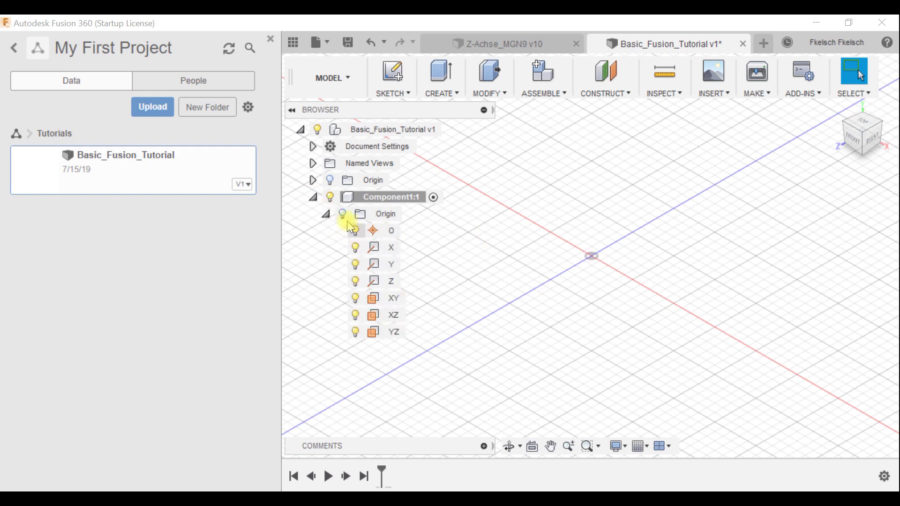
click(326, 213)
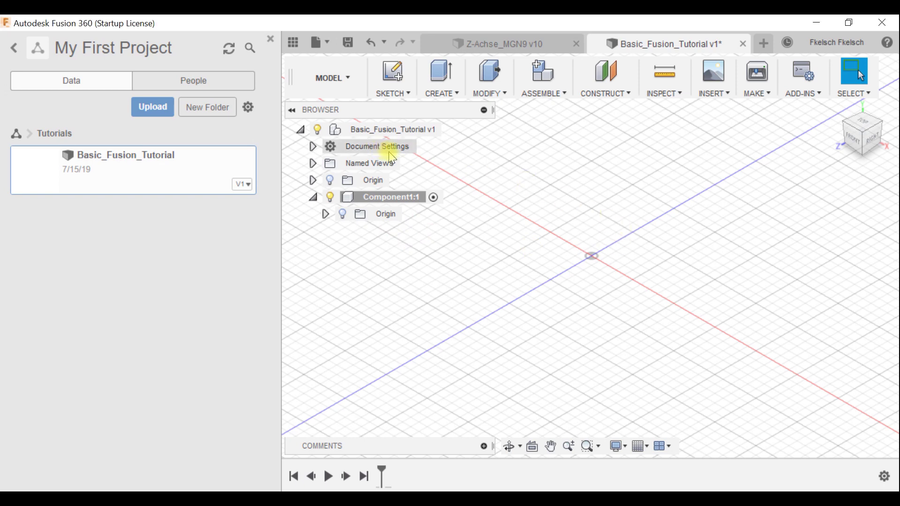
click(271, 40)
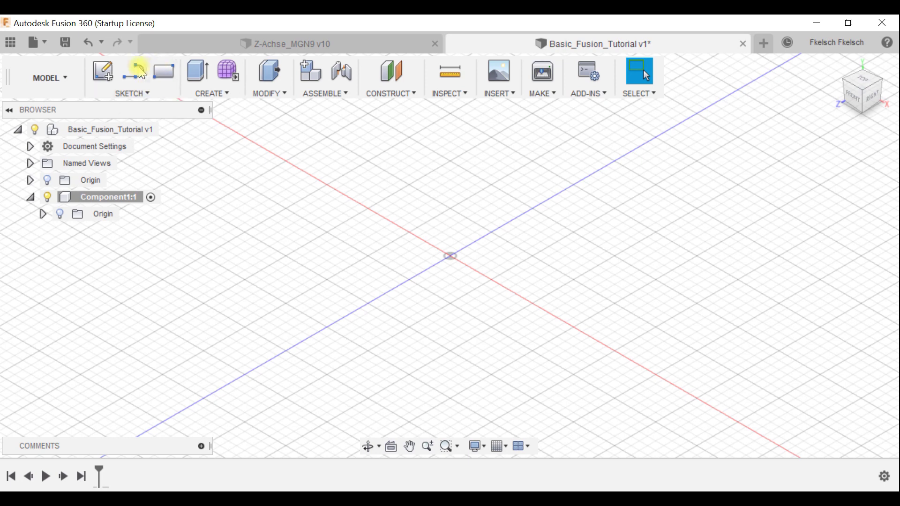
- Start a sketch on the horizontal origin plane and draw a centre-diameter circle of about 80 mm at the origin
click(144, 93)
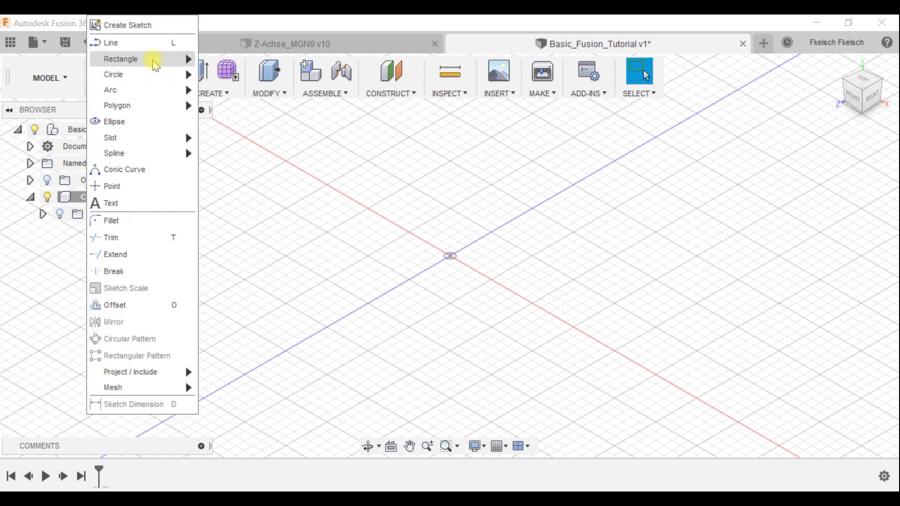
mouse_move(157, 74)
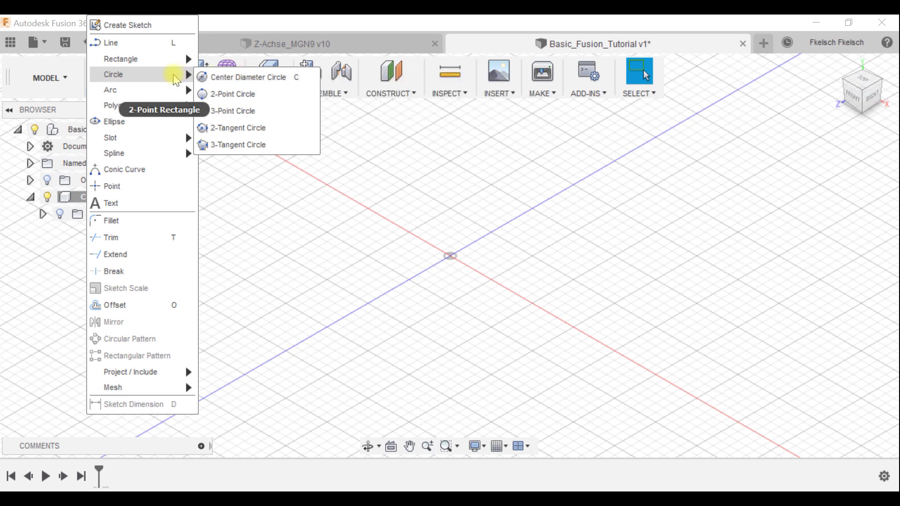
click(230, 83)
click(454, 271)
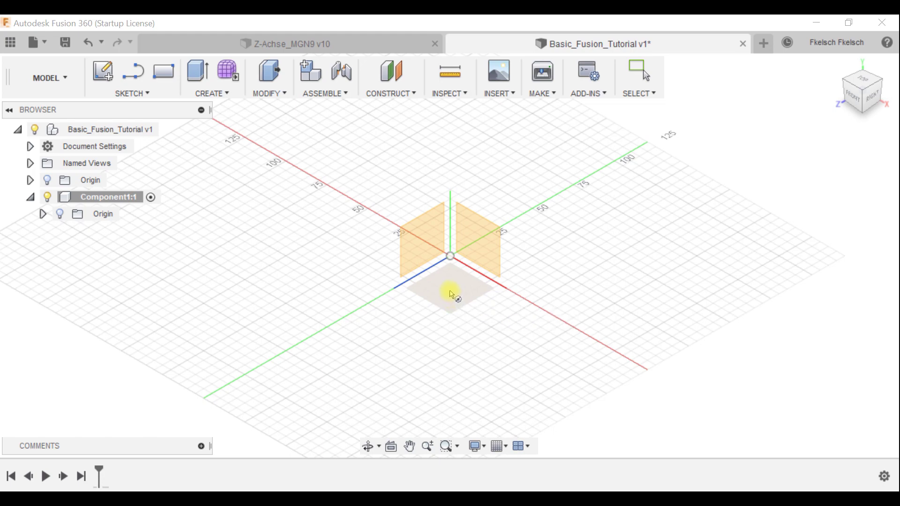
click(451, 293)
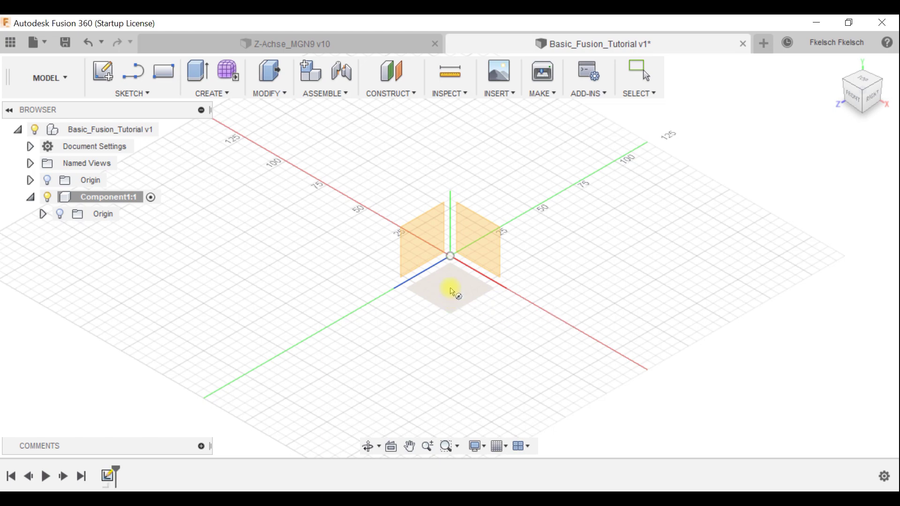
key(c)
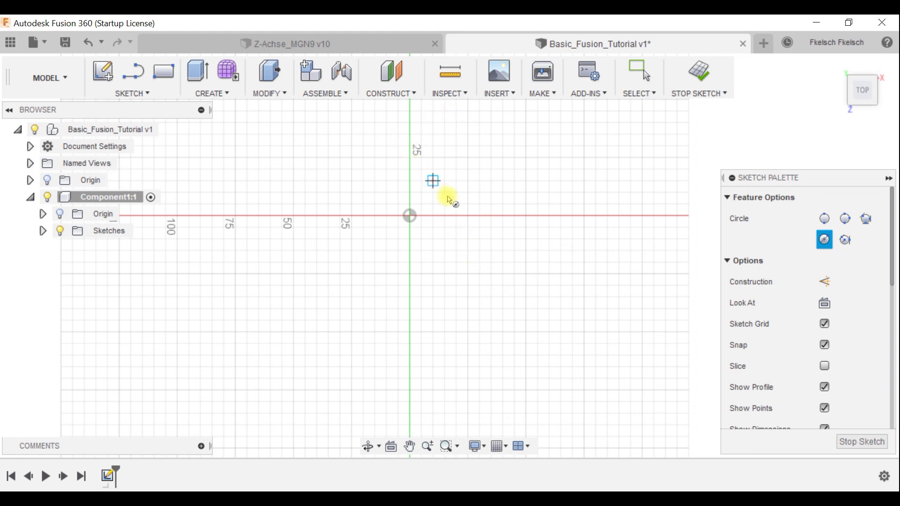
click(410, 216)
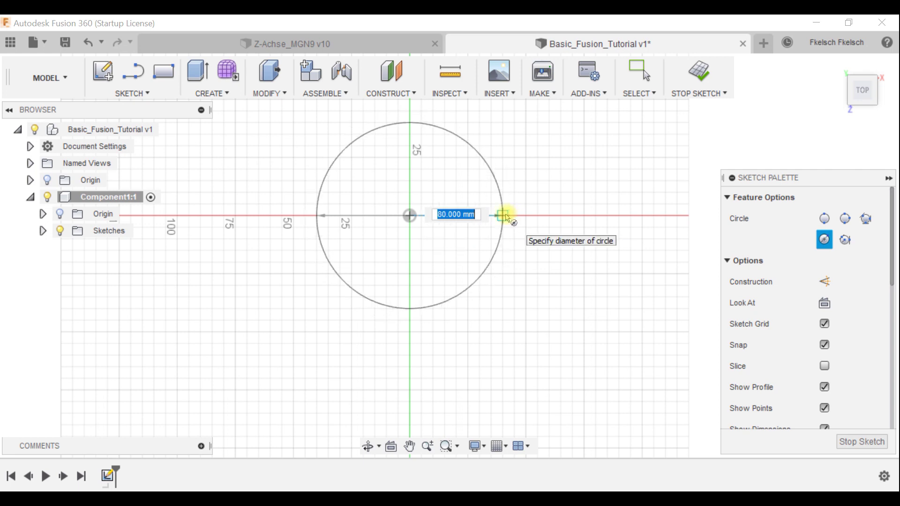
click(505, 216)
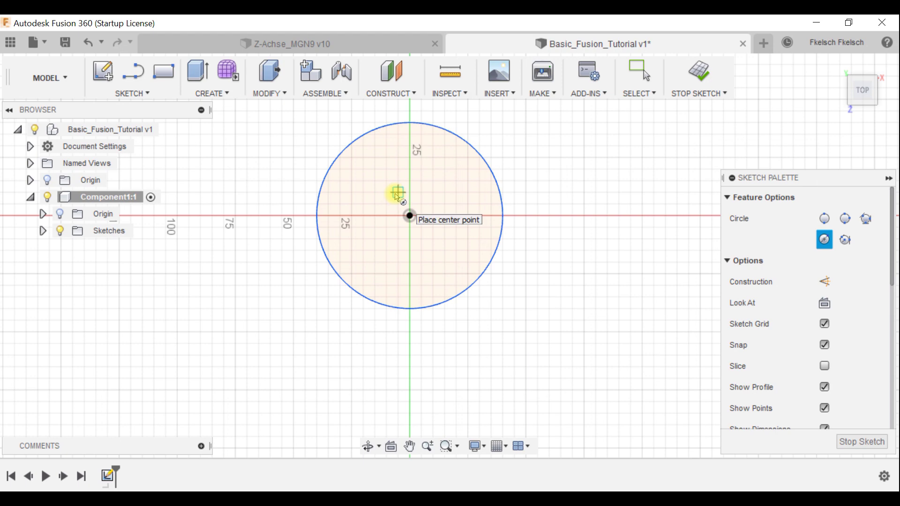
- Add a concentric inner circle with a diameter of 23.5 mm at the origin
click(409, 216)
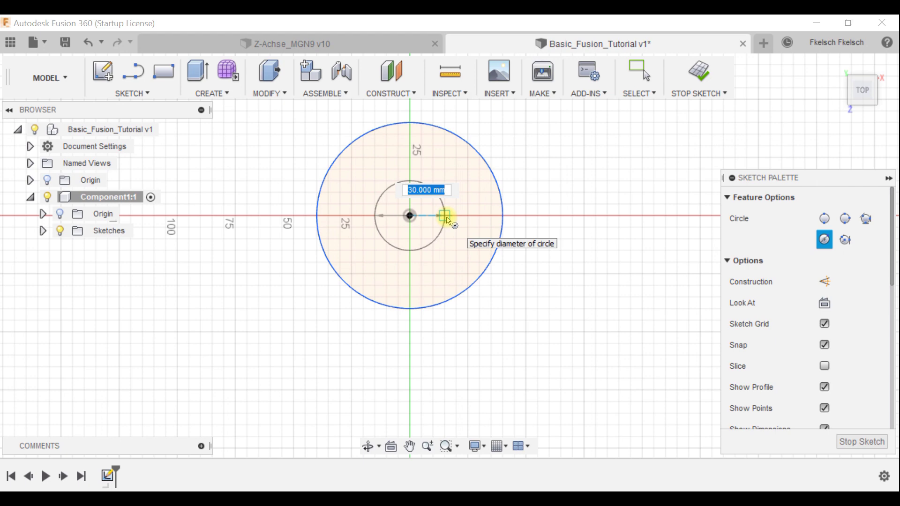
text(23)
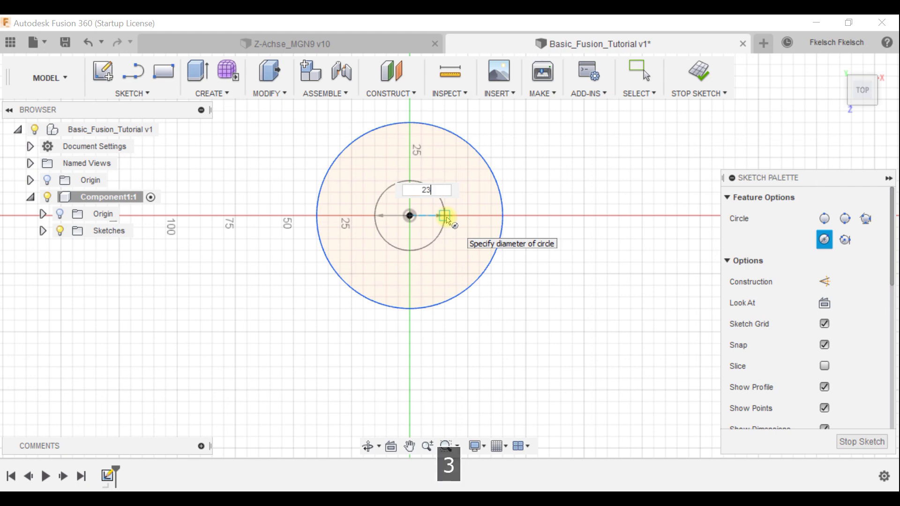
text(.5)
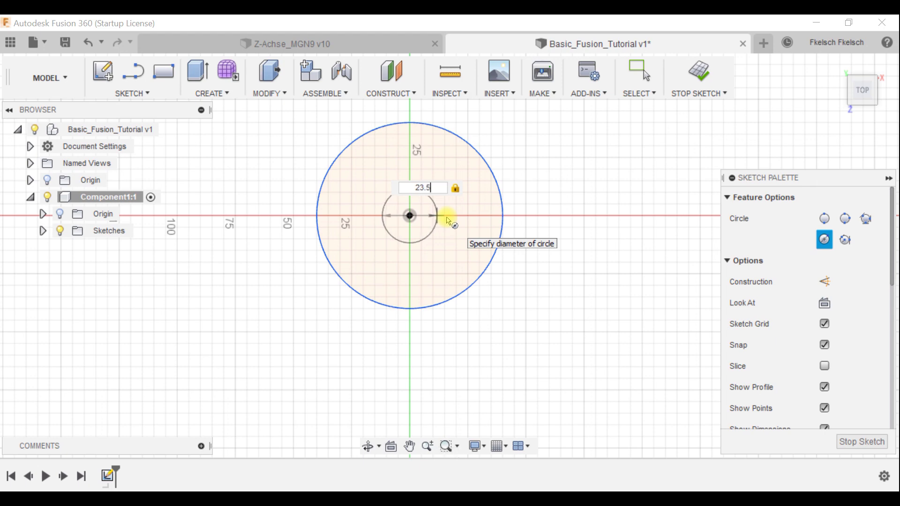
key(Return)
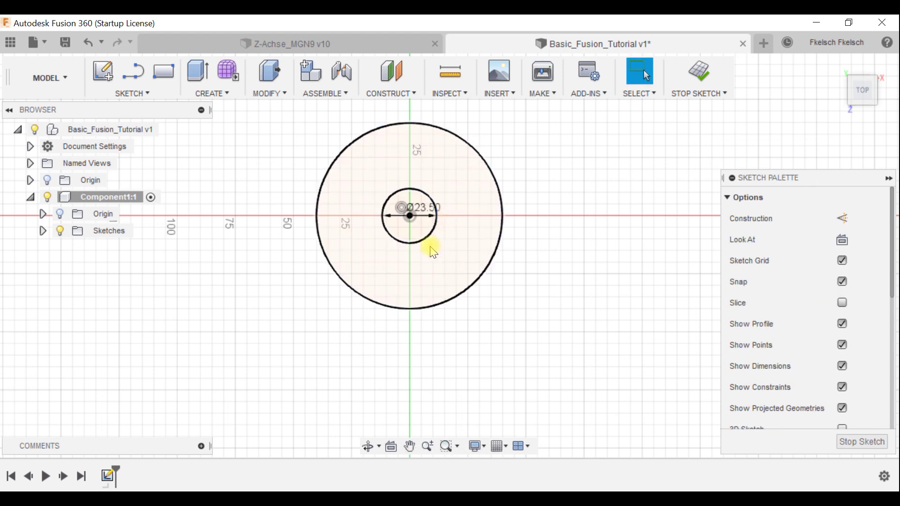
- Examine the two concentric circles and the inner circle's diameter dimension in the sketch
scroll(432, 249, down, 1)
scroll(436, 225, up, 3)
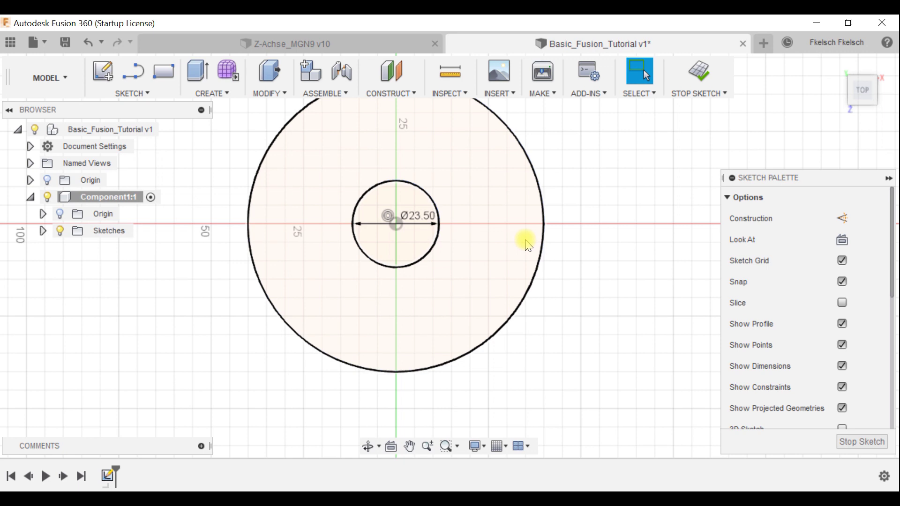
scroll(421, 184, up, 1)
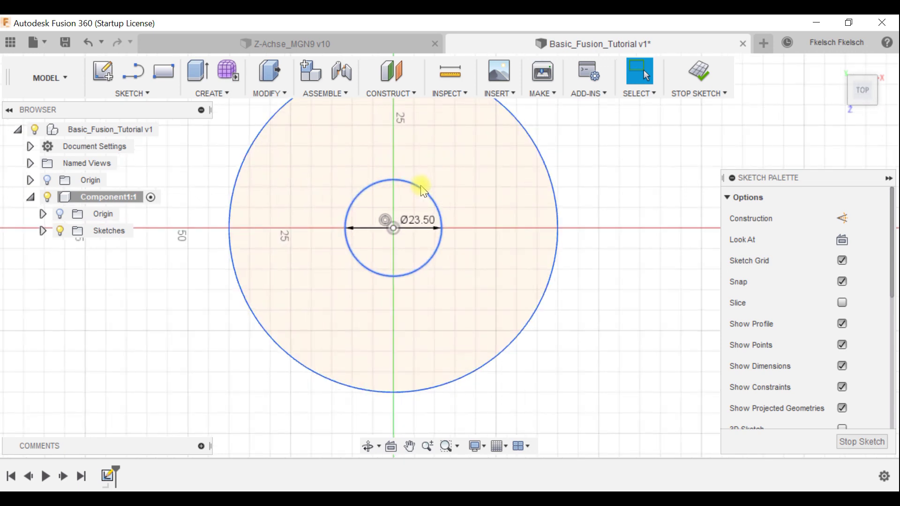
click(381, 187)
key(Escape)
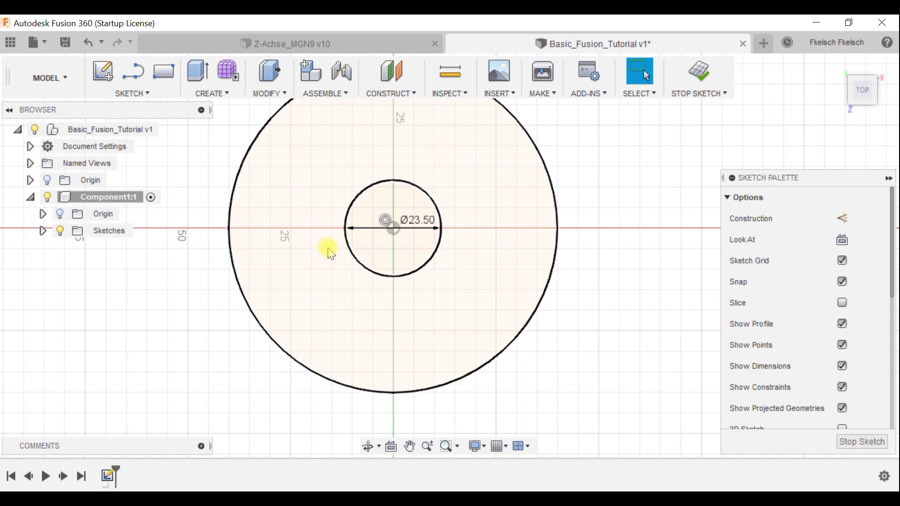
click(348, 235)
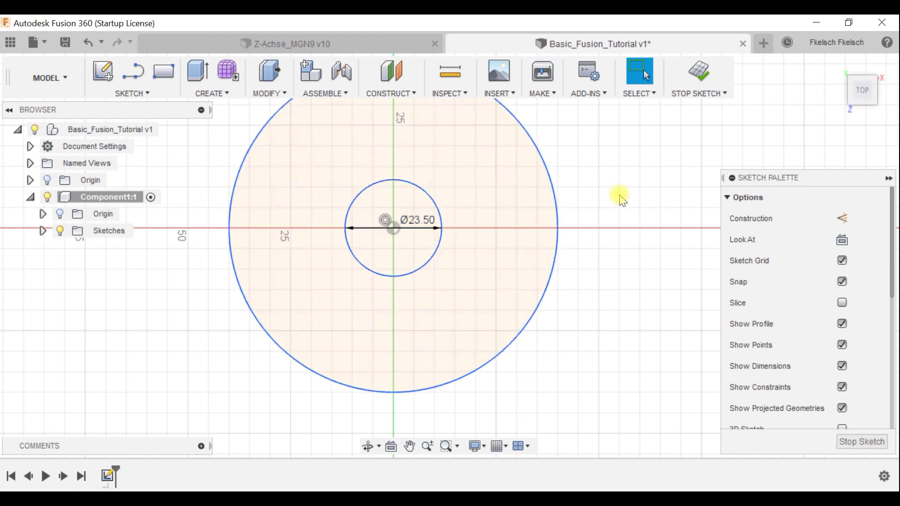
scroll(620, 196, down, 2)
mouse_move(614, 175)
middle_down()
mouse_move(580, 234)
mouse_move(565, 241)
middle_up()
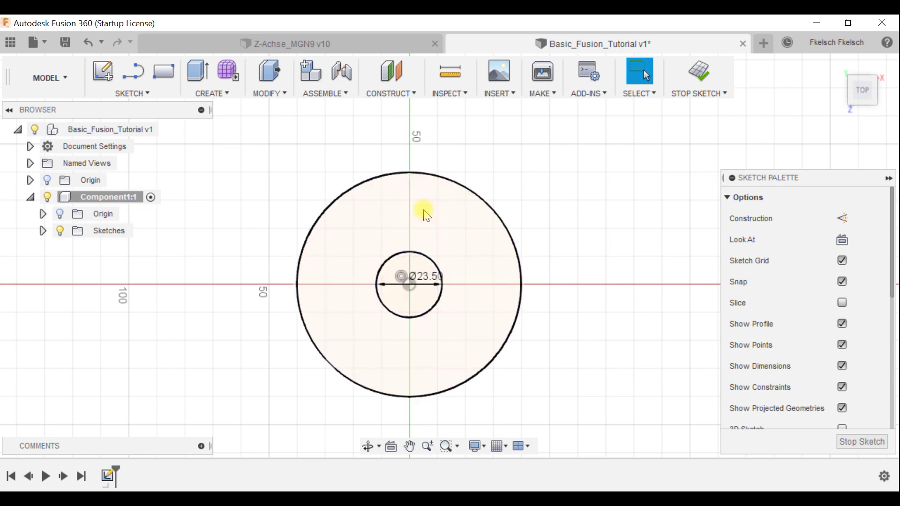
- Finish the sketch and extrude the ring profile between the two circles 3 mm upward as a new body
click(700, 70)
mouse_move(595, 248)
shift+middle_down()
mouse_move(557, 232)
mouse_move(530, 189)
shift+middle_up()
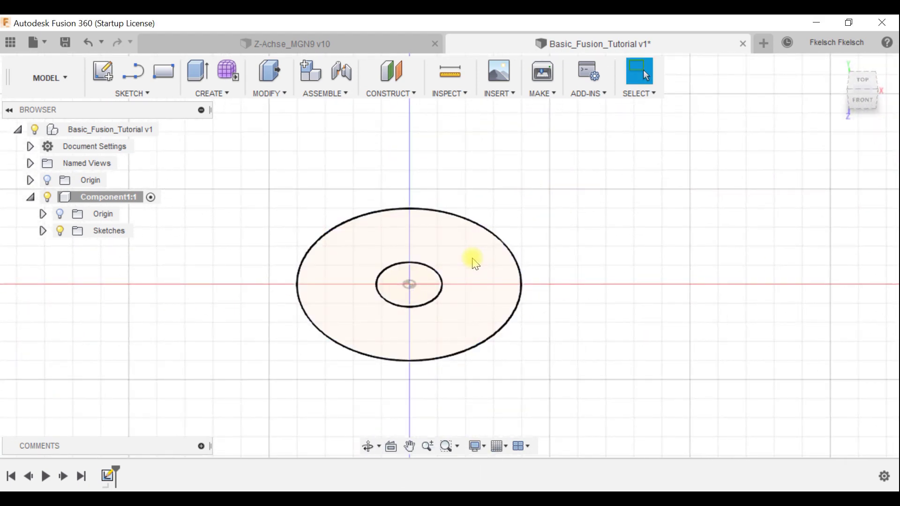
click(442, 273)
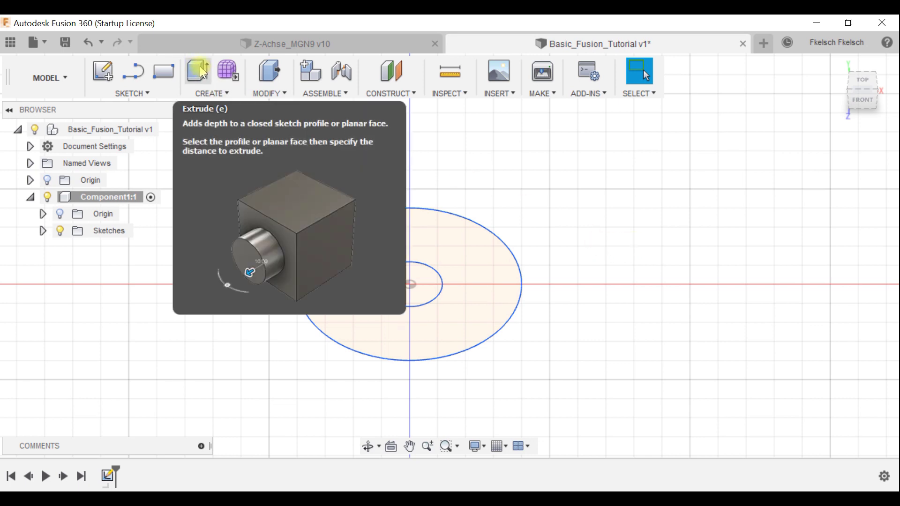
key(e)
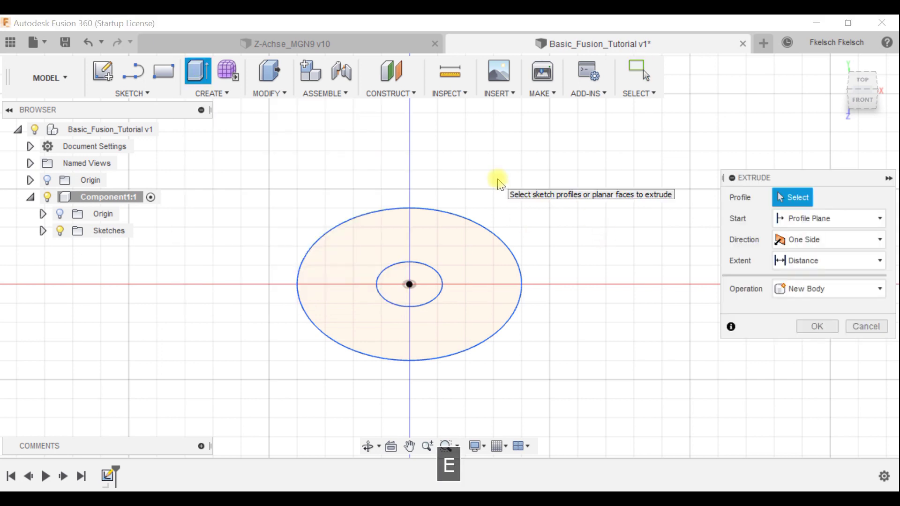
click(465, 258)
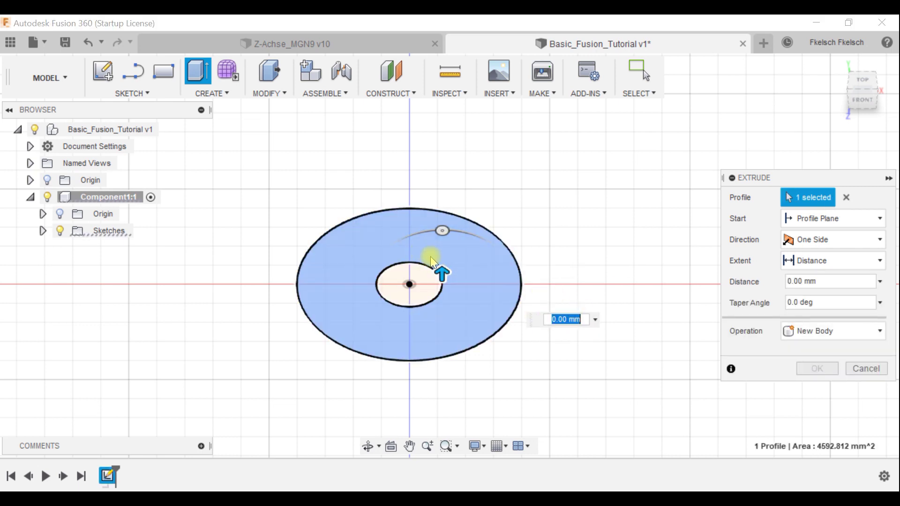
drag(442, 272, 442, 247)
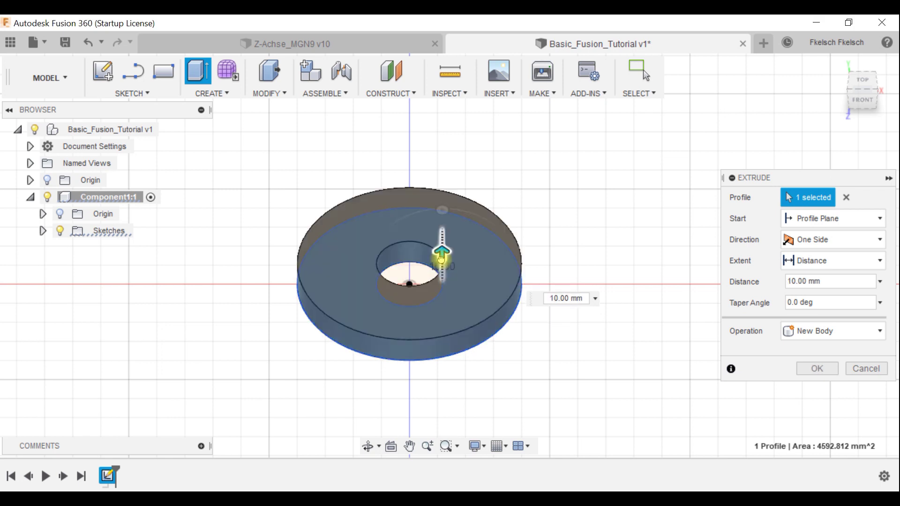
click(552, 298)
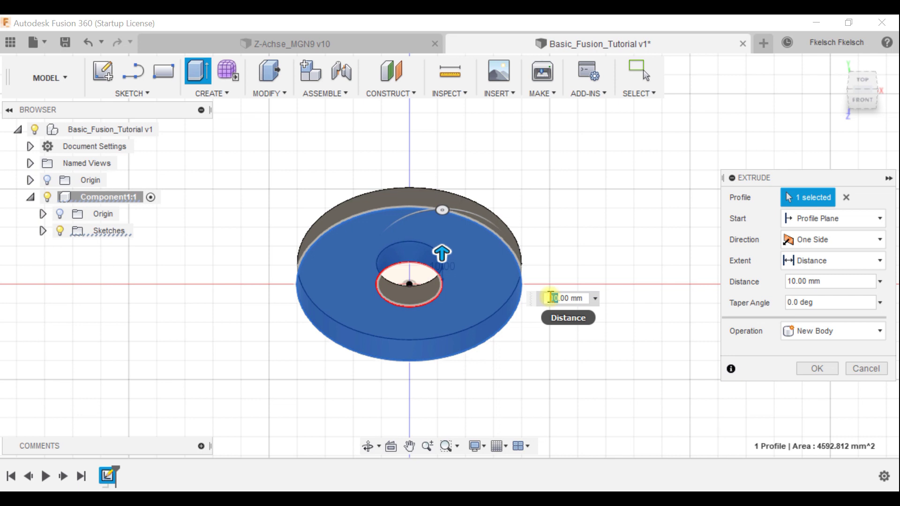
drag(550, 299, 547, 298)
text(3)
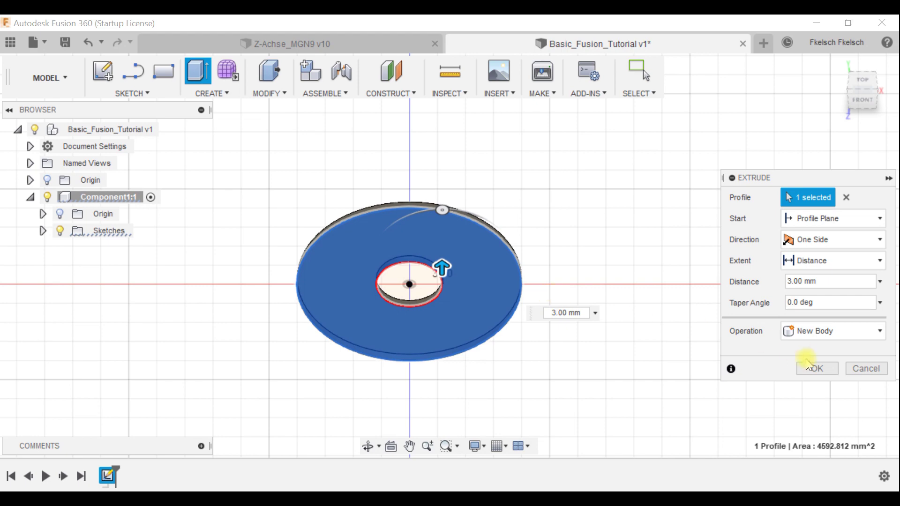
click(808, 366)
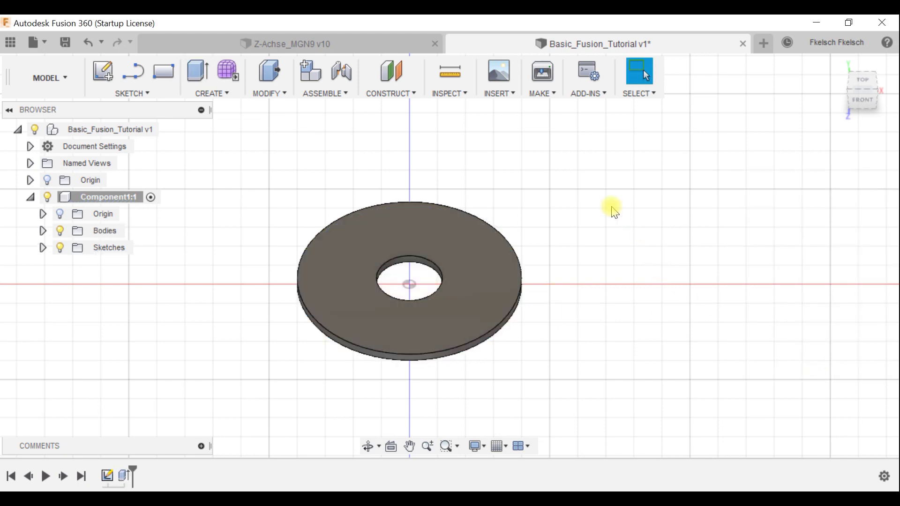
- Open the disc's base sketch to examine its two circles and the inner diameter dimension, and close it again
shift+middle_drag(614, 212, 547, 227)
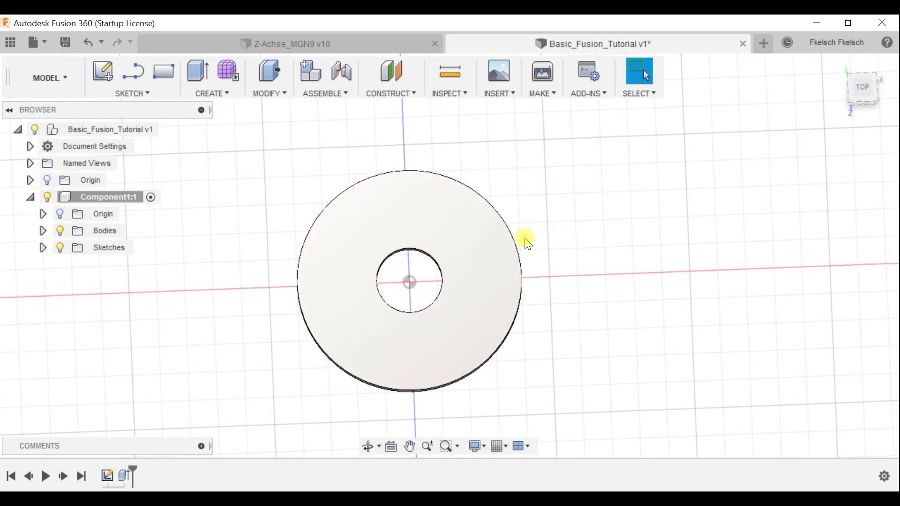
click(43, 248)
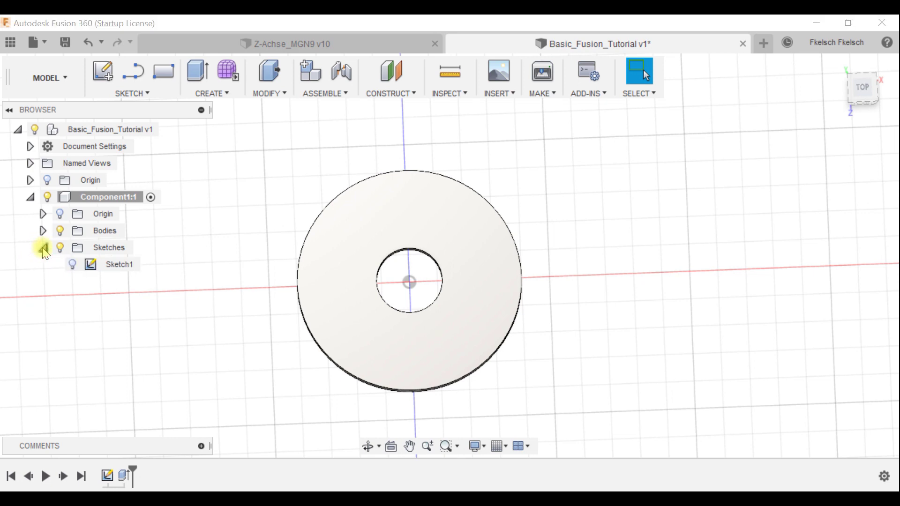
double_click(97, 265)
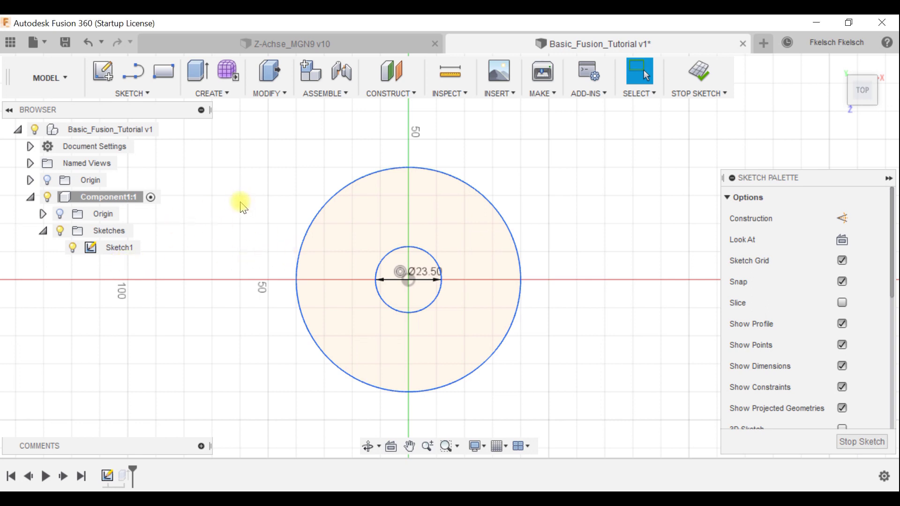
click(698, 71)
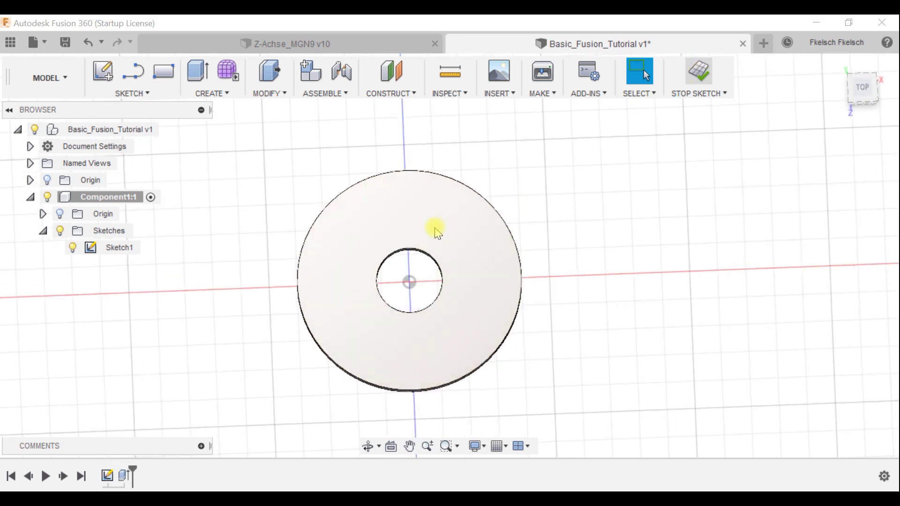
click(406, 197)
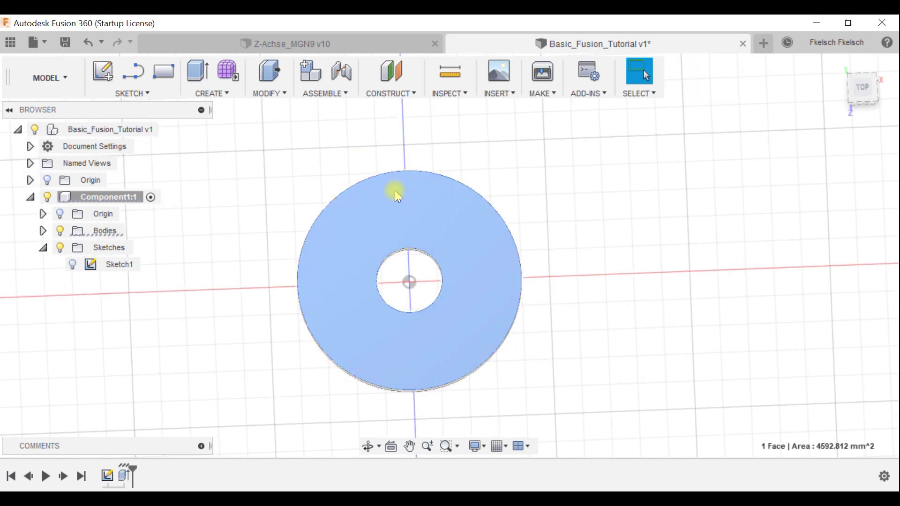
click(137, 95)
mouse_move(157, 79)
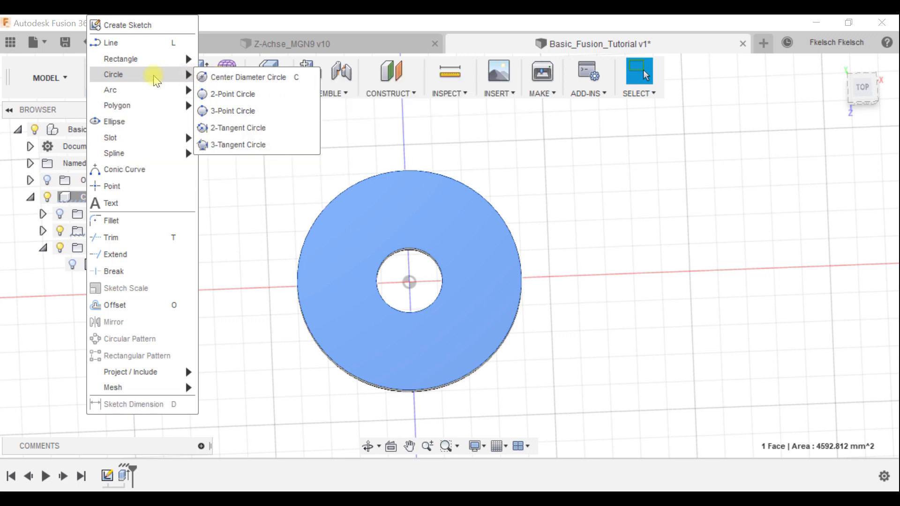
mouse_move(141, 60)
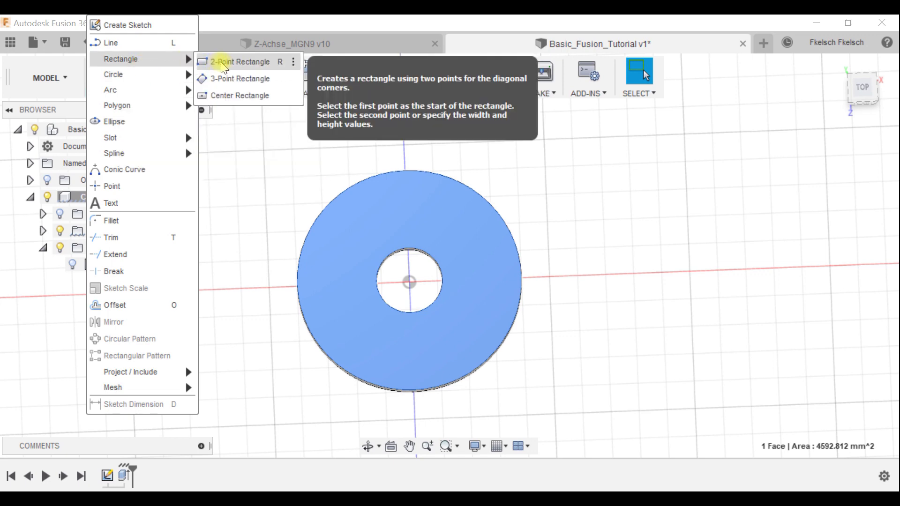
click(637, 236)
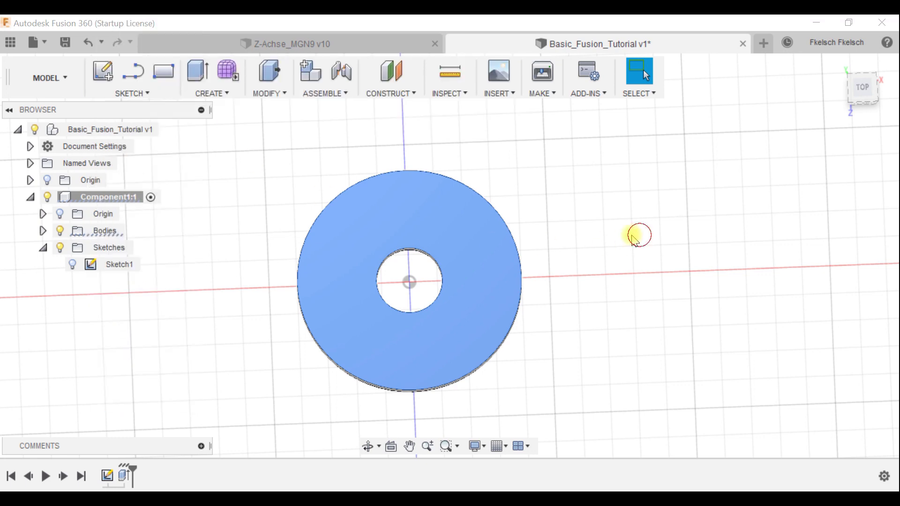
- Start a sketch on the disc's top face and draw a 5 mm center-diameter circle on the vertical axis, about 30 mm above the origin
click(419, 218)
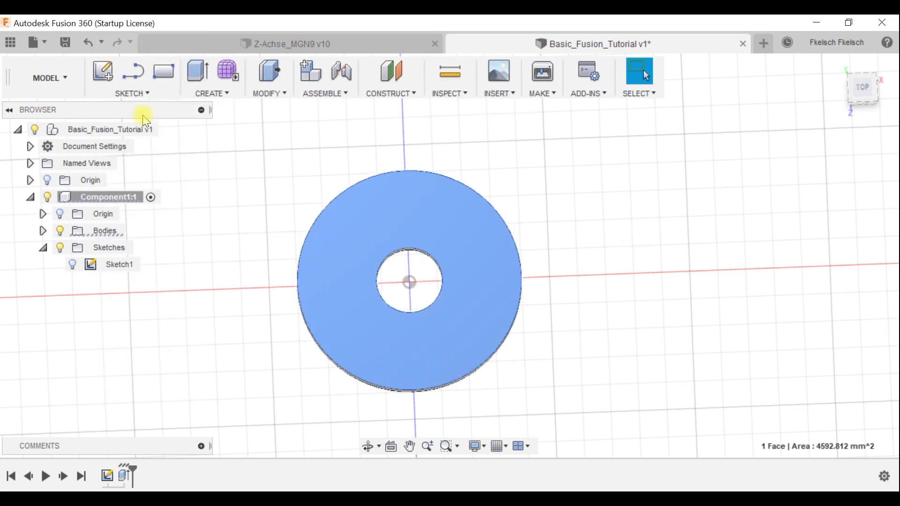
click(126, 93)
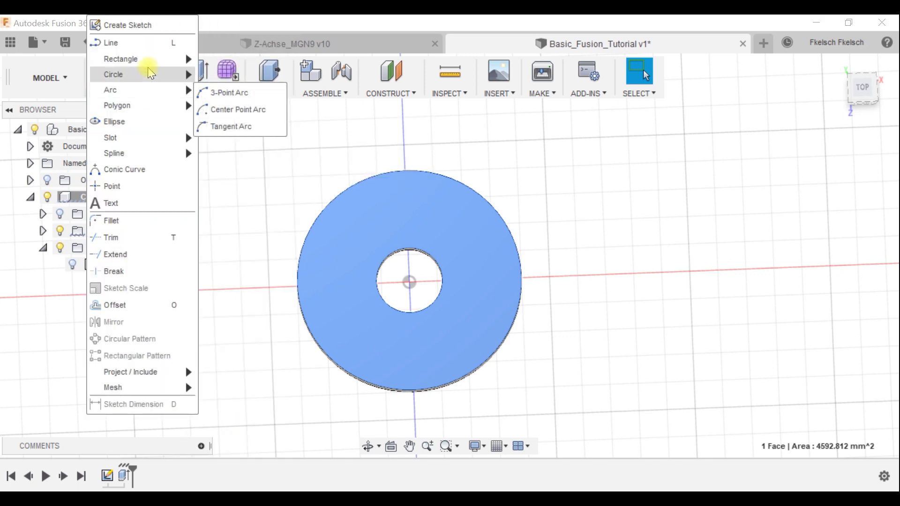
mouse_move(150, 74)
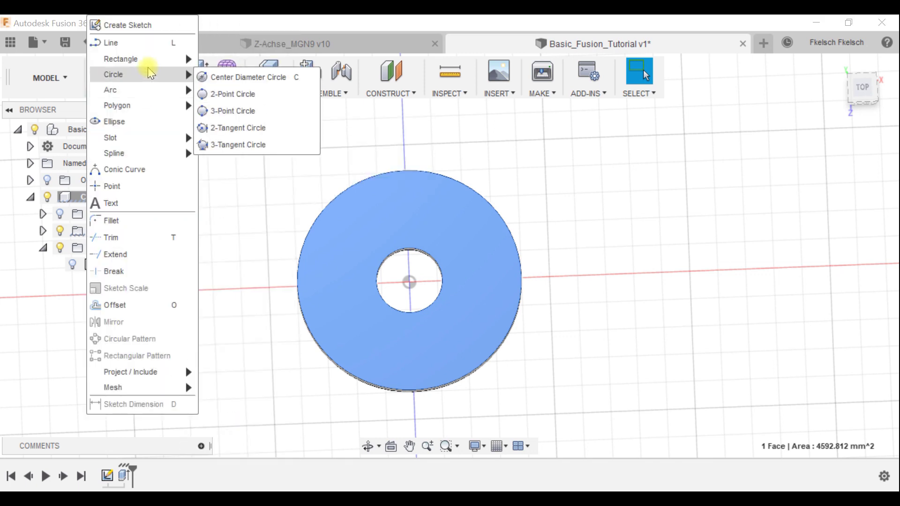
click(203, 77)
click(395, 282)
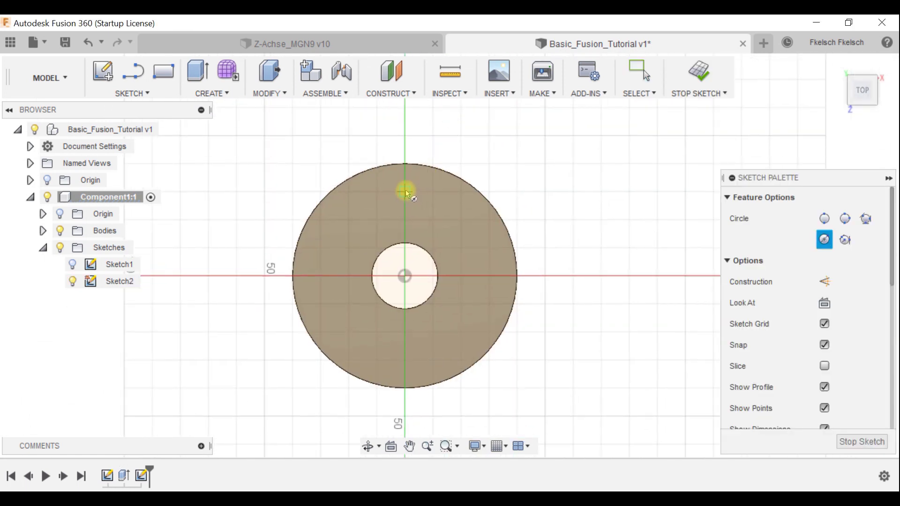
click(405, 191)
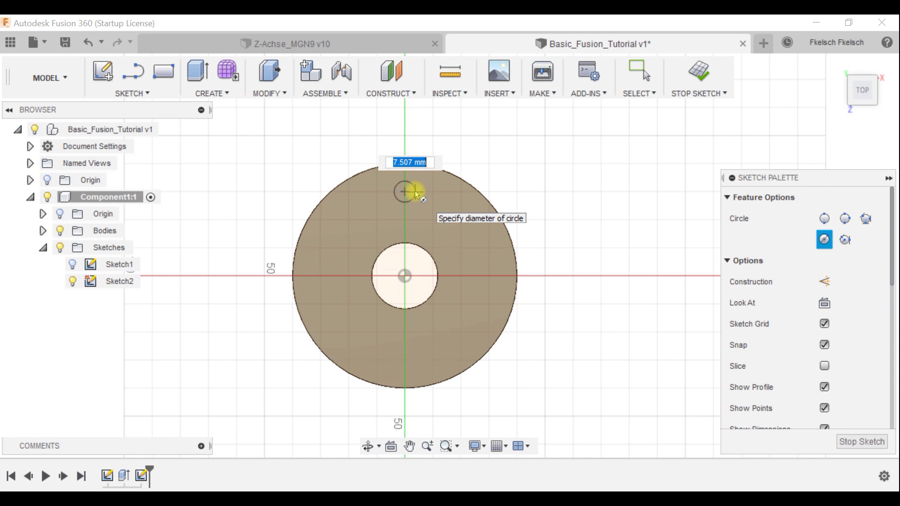
text(5m)
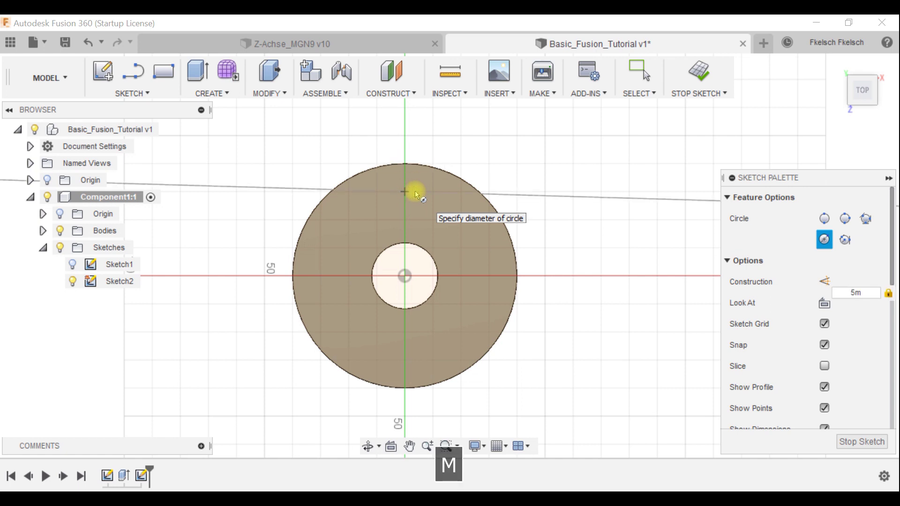
key(BackSpace)
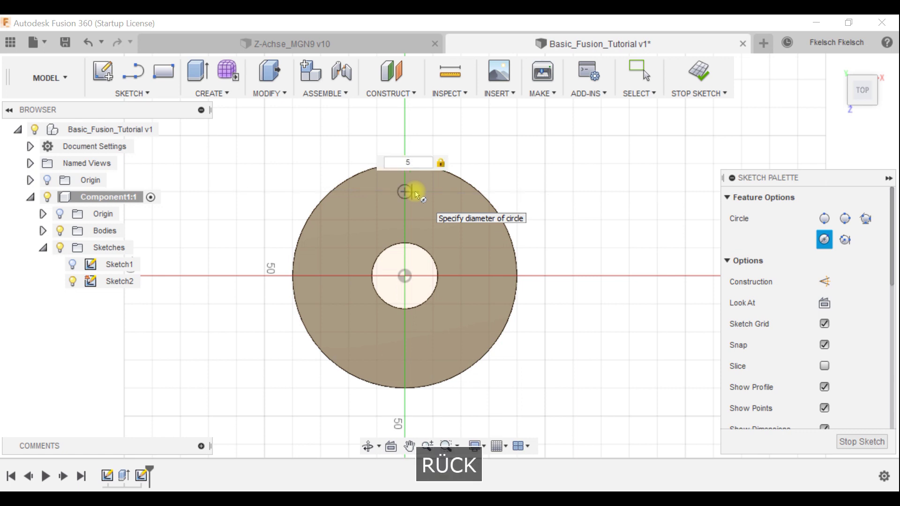
key(Return)
key(Return)
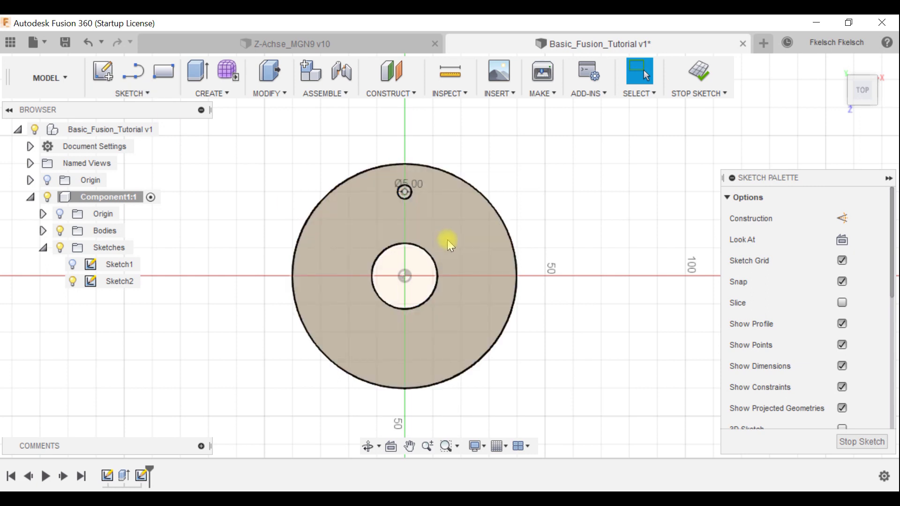
key(c)
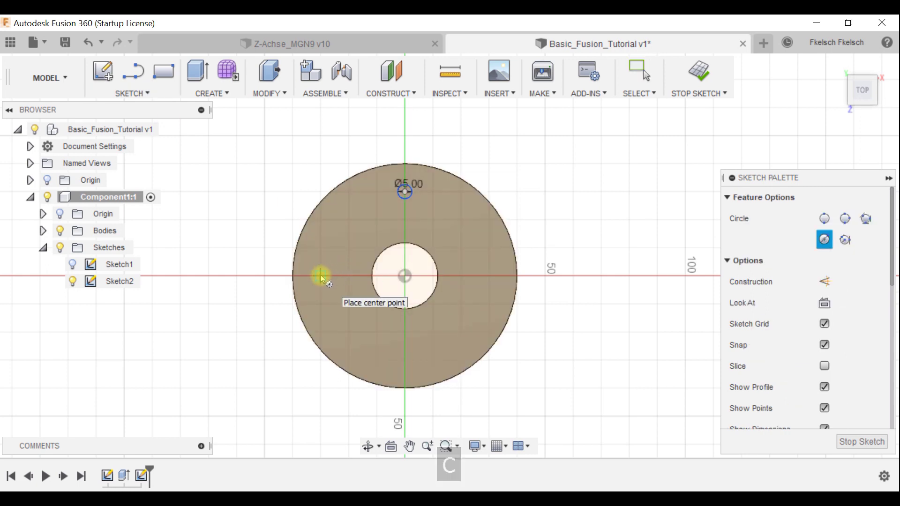
key(Escape)
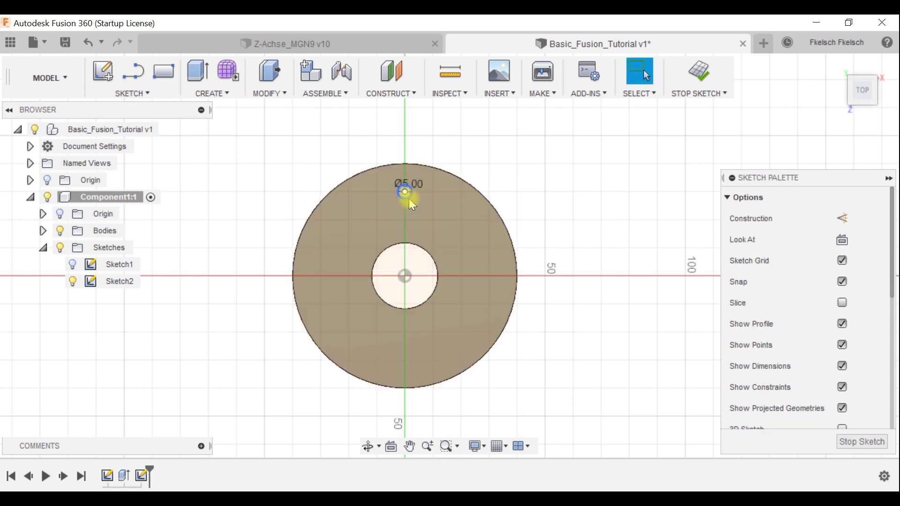
- Create a full circular pattern of the 5 mm circle around the disc's centre with a quantity of 8
click(409, 198)
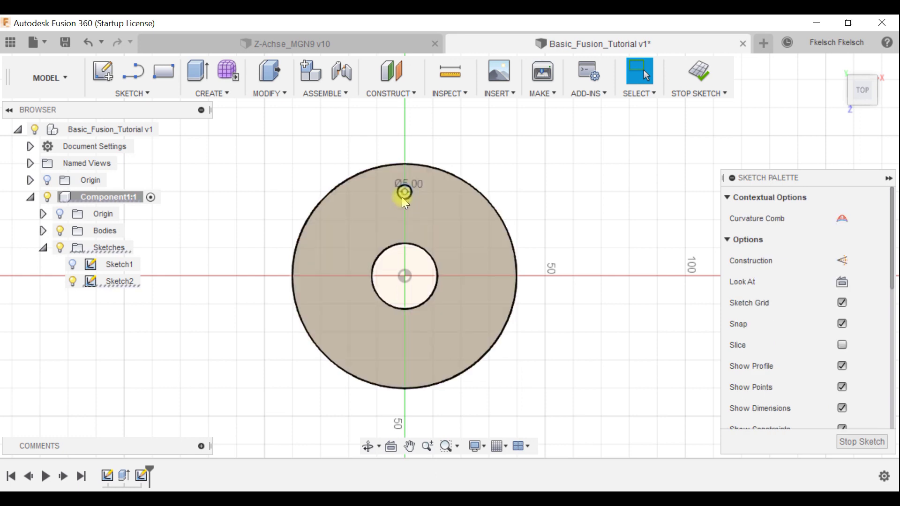
click(134, 93)
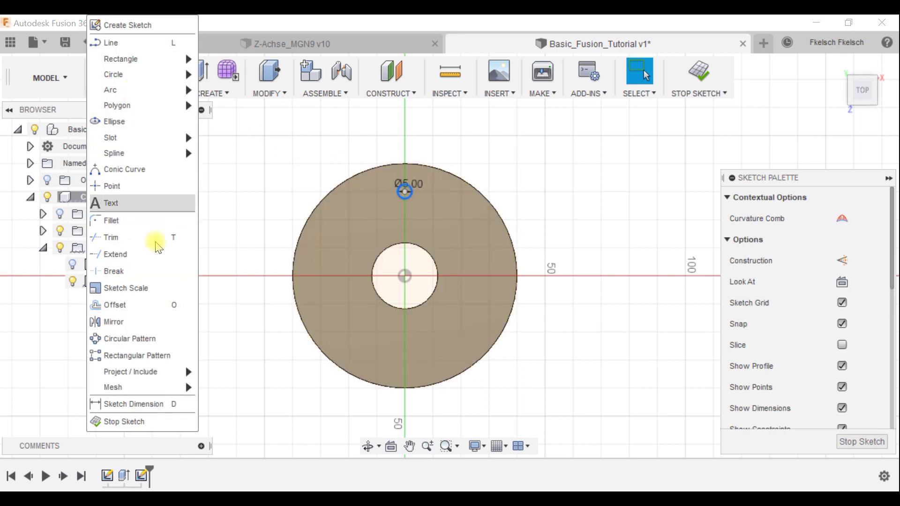
click(141, 341)
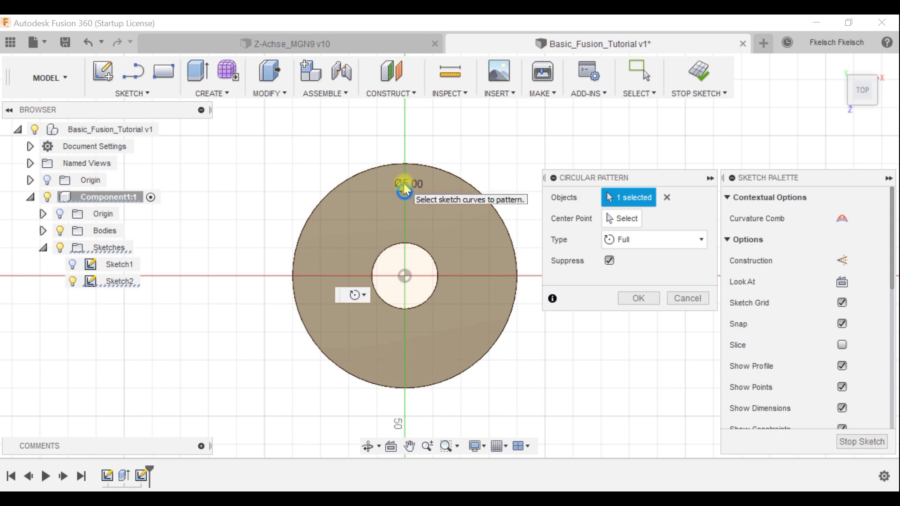
click(623, 219)
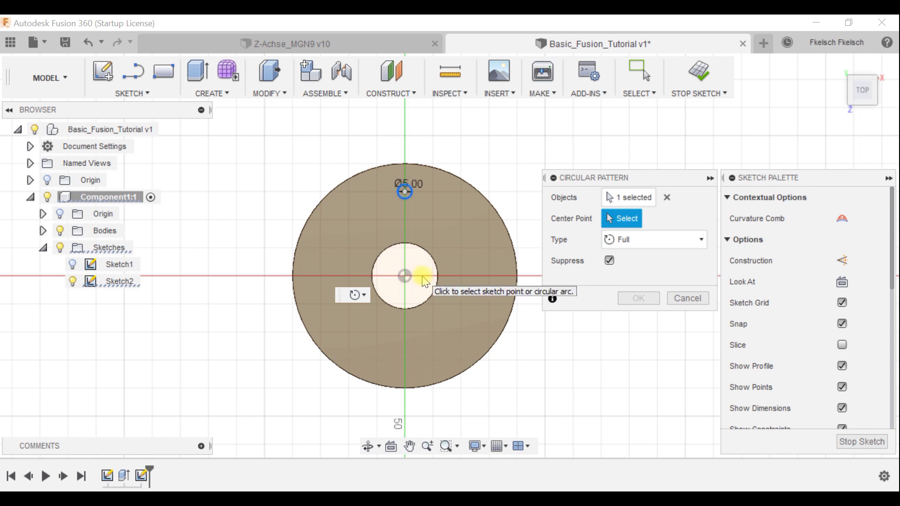
click(406, 277)
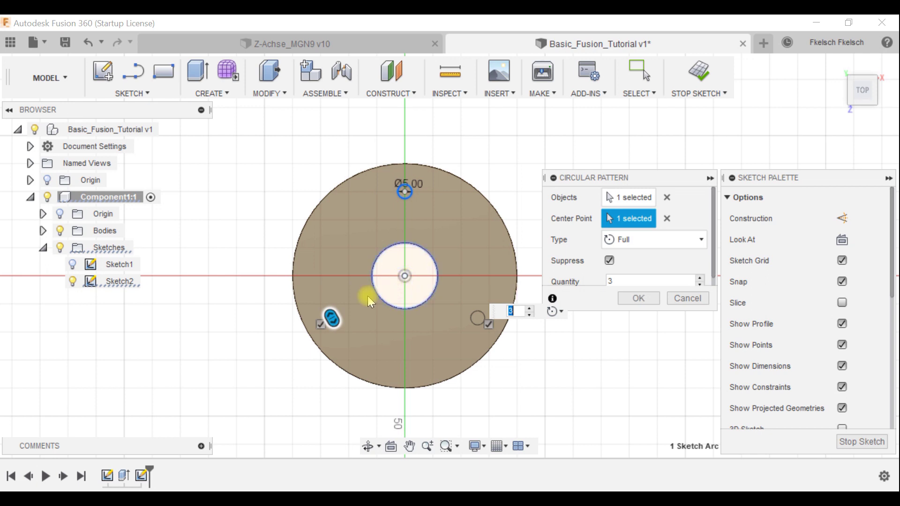
drag(647, 178, 653, 149)
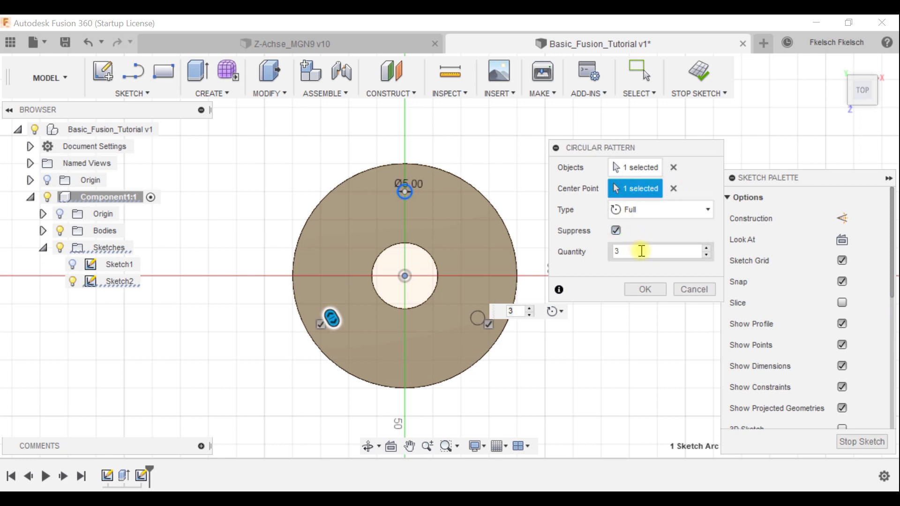
drag(635, 250, 609, 252)
text(8)
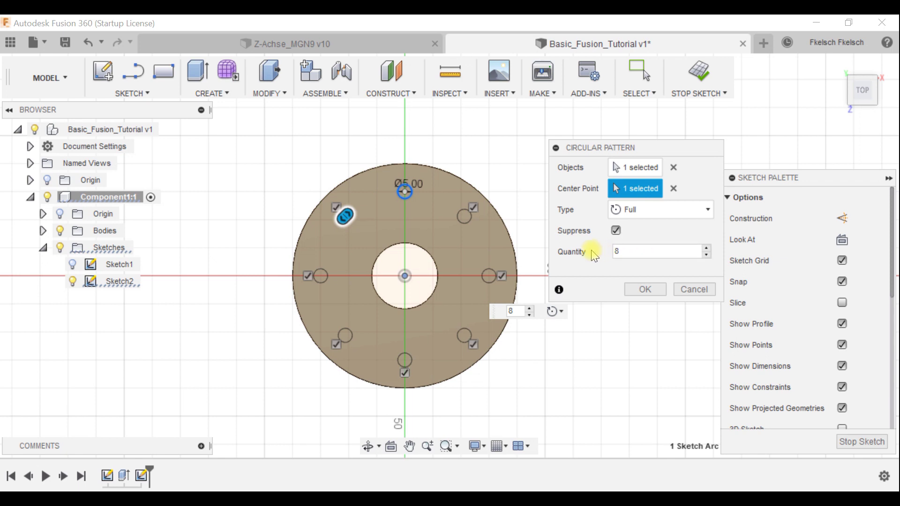
click(645, 289)
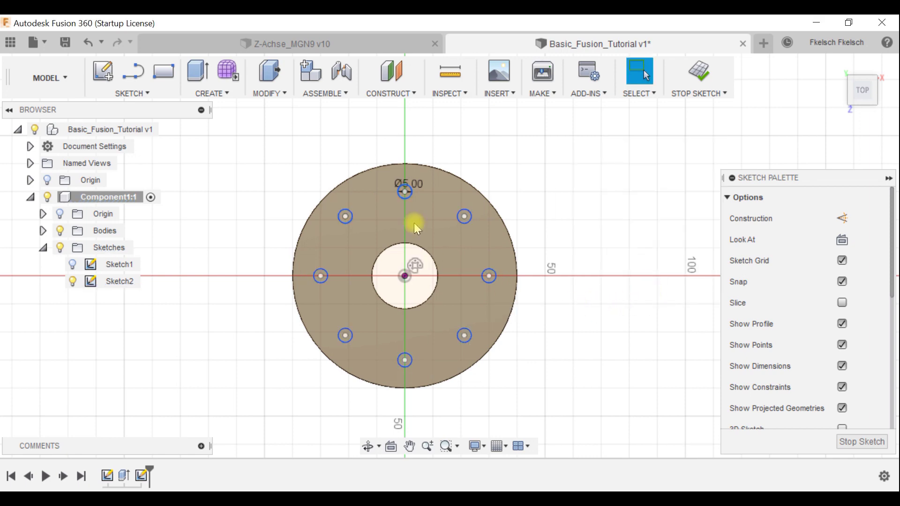
- Start an Extrude and select all eight 5 mm circle profiles on the disc's top face
shift+middle_drag(560, 350, 556, 316)
key(e)
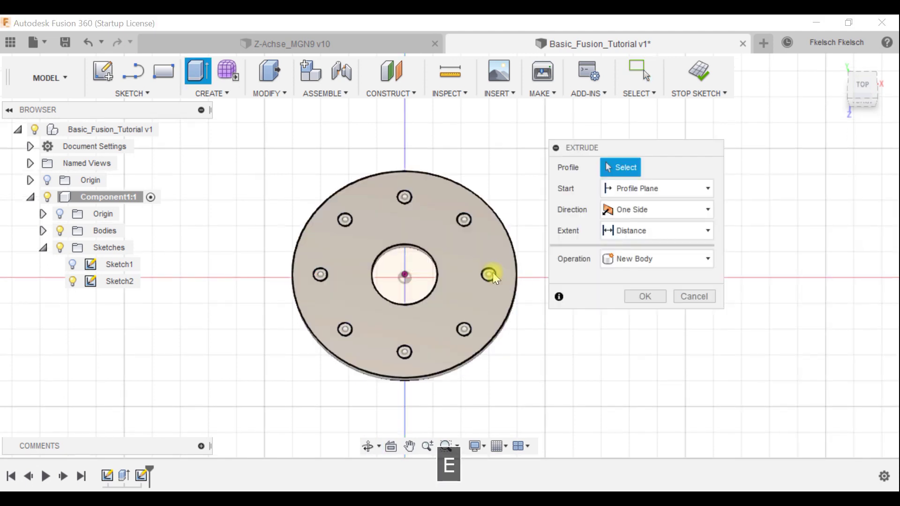
click(488, 274)
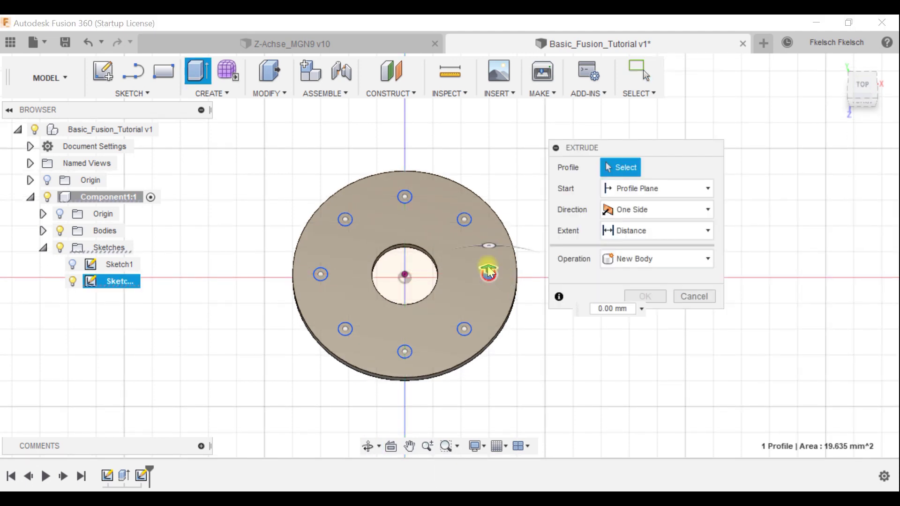
click(465, 219)
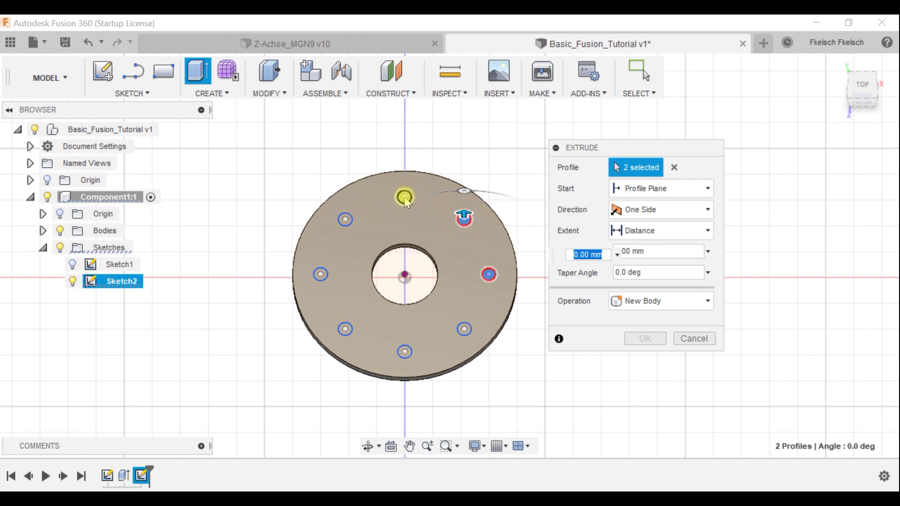
click(345, 220)
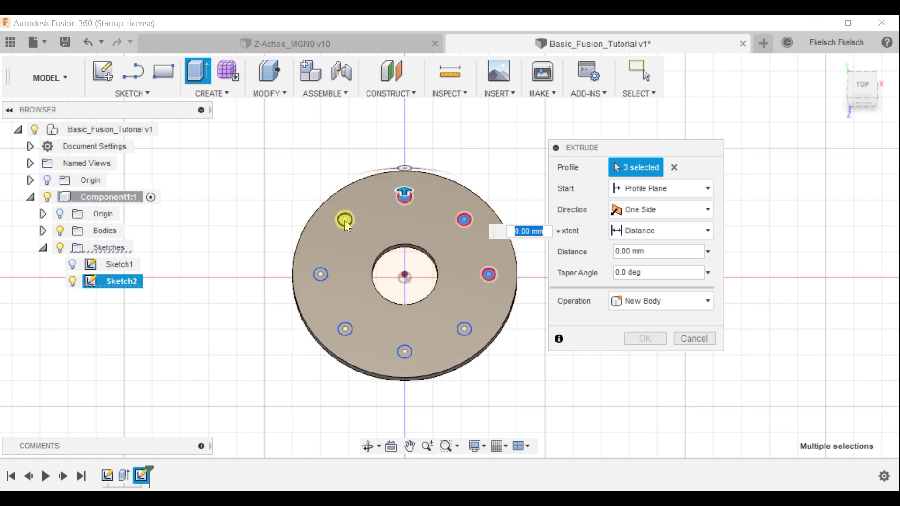
click(322, 275)
click(345, 330)
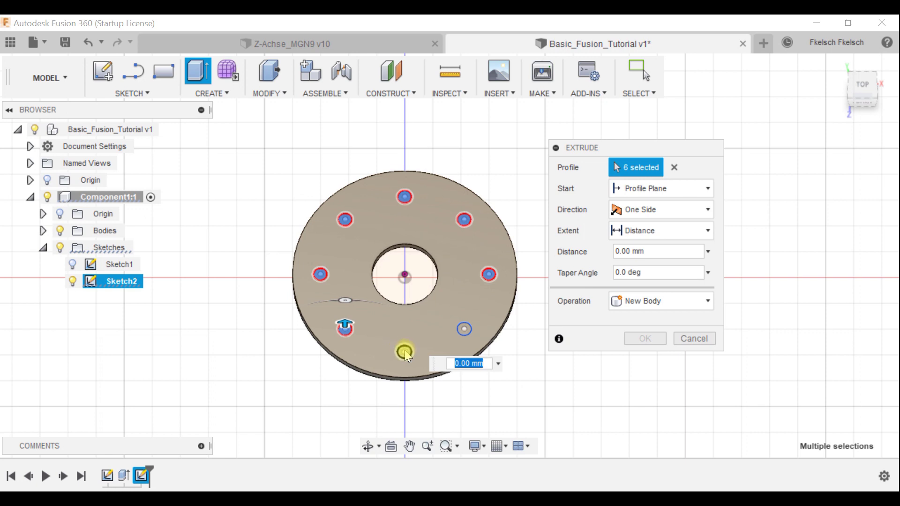
click(404, 352)
click(464, 329)
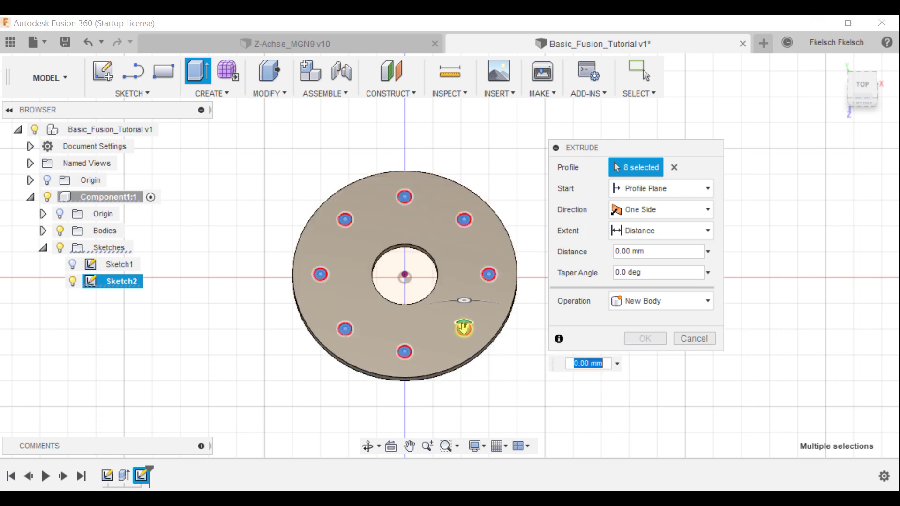
- Set the extrusion of the eight circles to -10 mm so that it cuts down through the disc
click(618, 252)
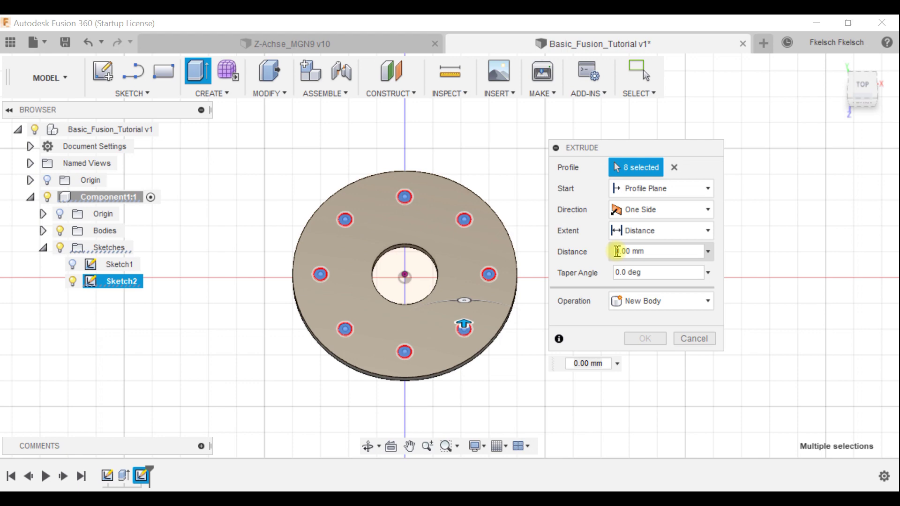
key(Delete)
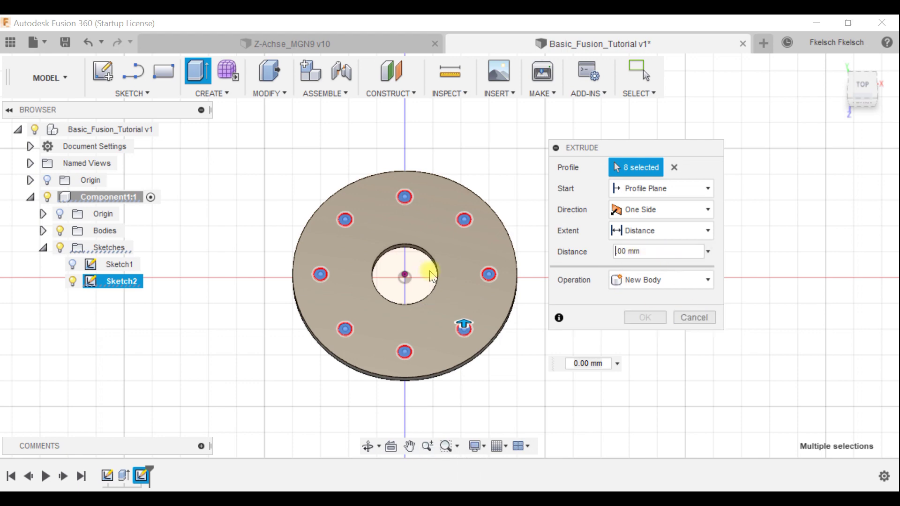
shift+middle_drag(488, 363, 483, 281)
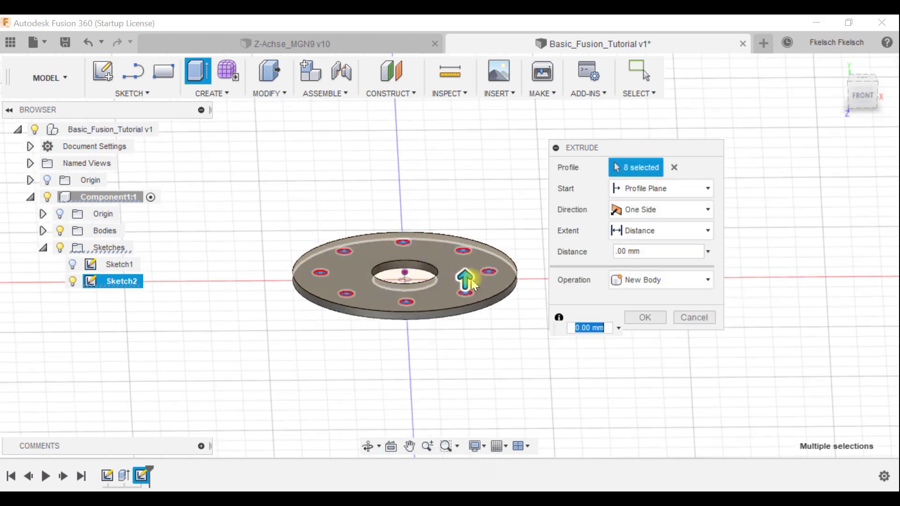
text(-10)
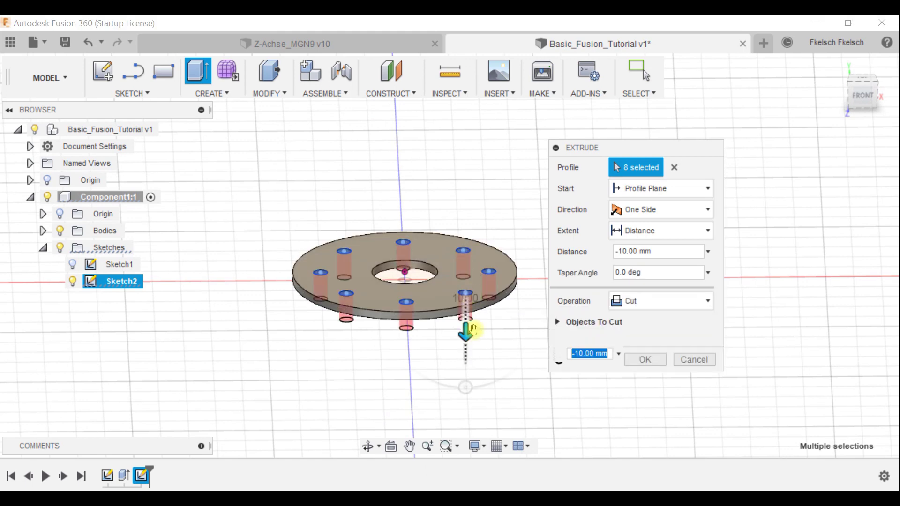
shift+middle_drag(490, 355, 512, 345)
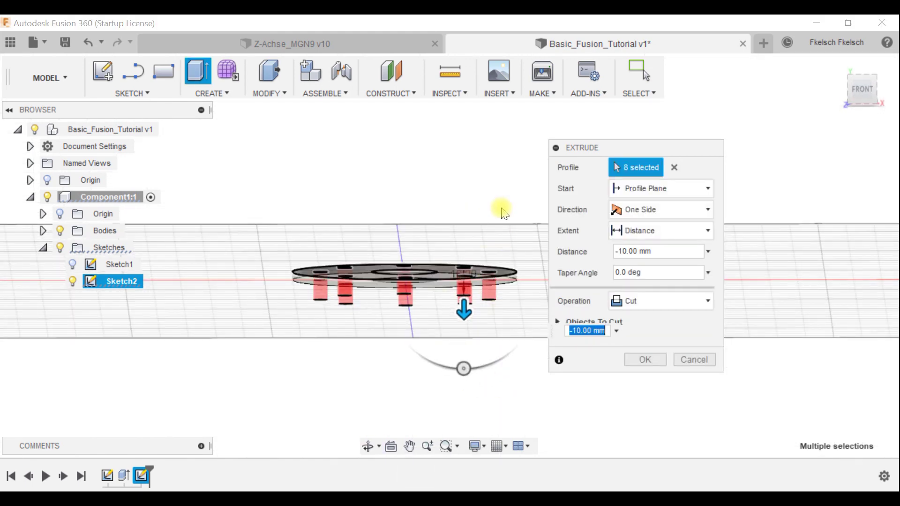
mouse_move(464, 307)
mouse_down()
mouse_move(468, 346)
mouse_move(464, 300)
mouse_up()
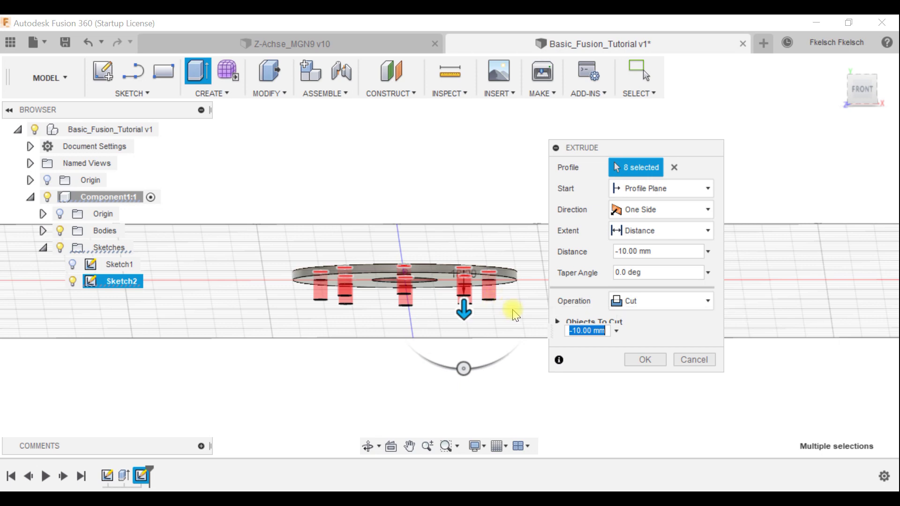
shift+middle_drag(512, 307, 558, 363)
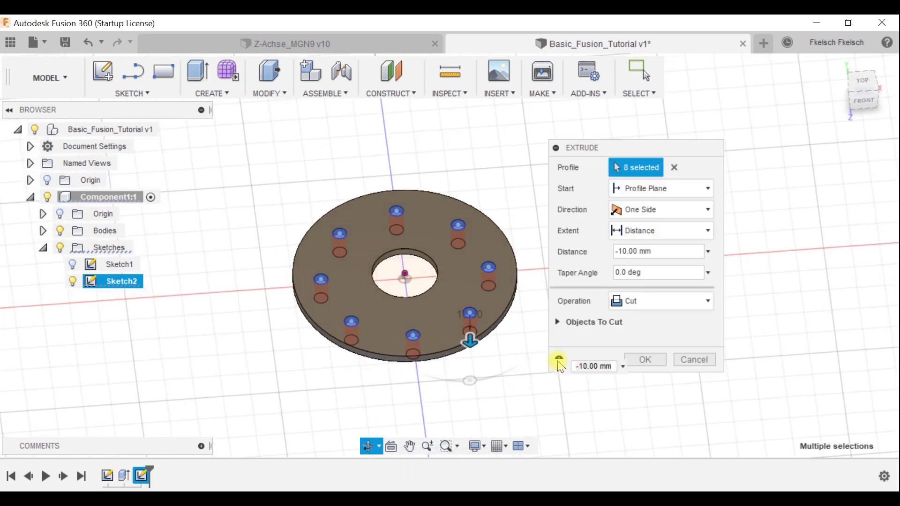
- Cut the eight circular holes through the disc with an extrusion distance of -3 mm
click(626, 253)
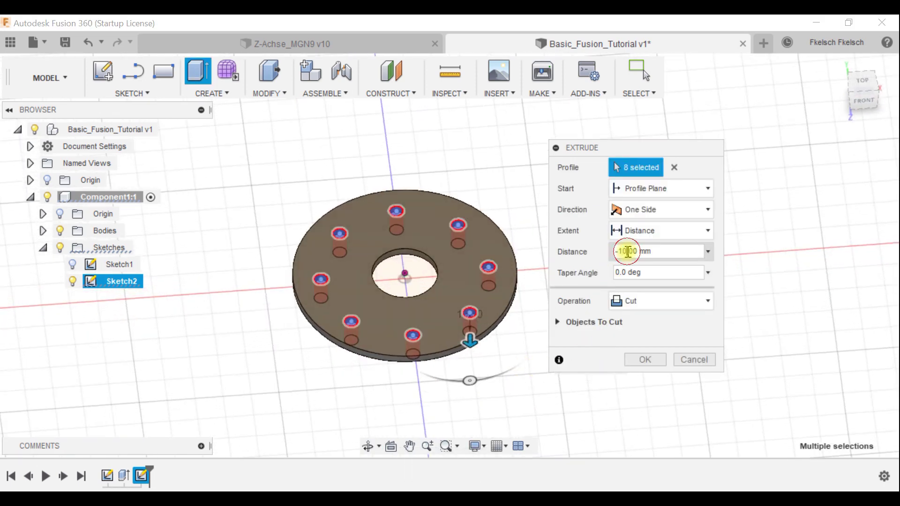
key(BackSpace)
key(BackSpace)
text(3)
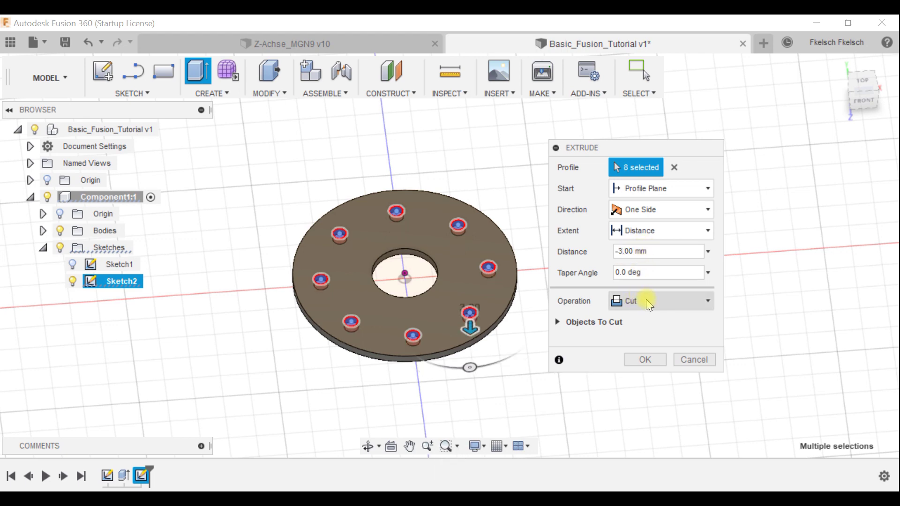
click(645, 360)
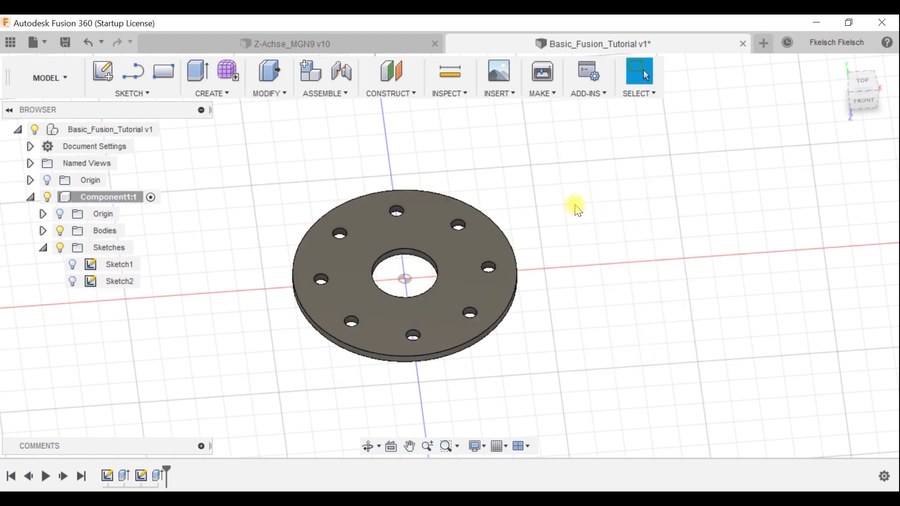
- Create a sketch on the disc's top face and finish it without drawing anything in it
shift+middle_drag(576, 205, 381, 221)
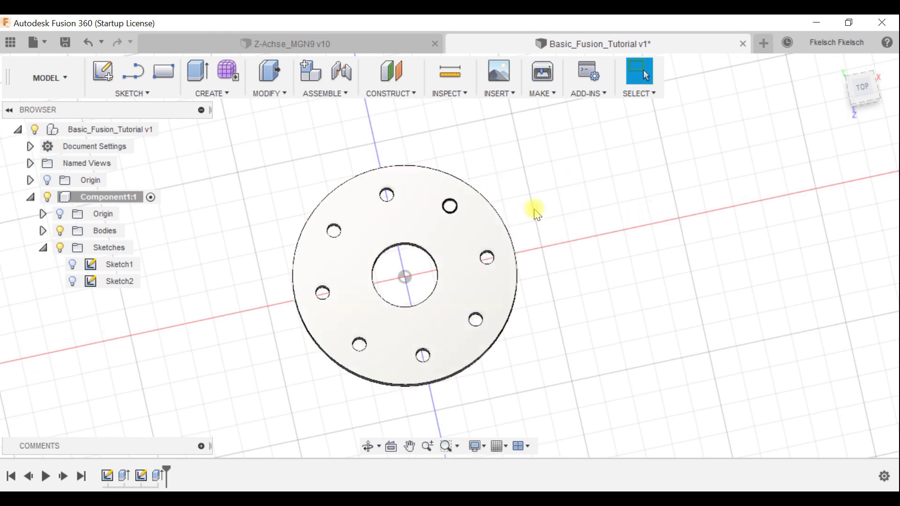
click(410, 218)
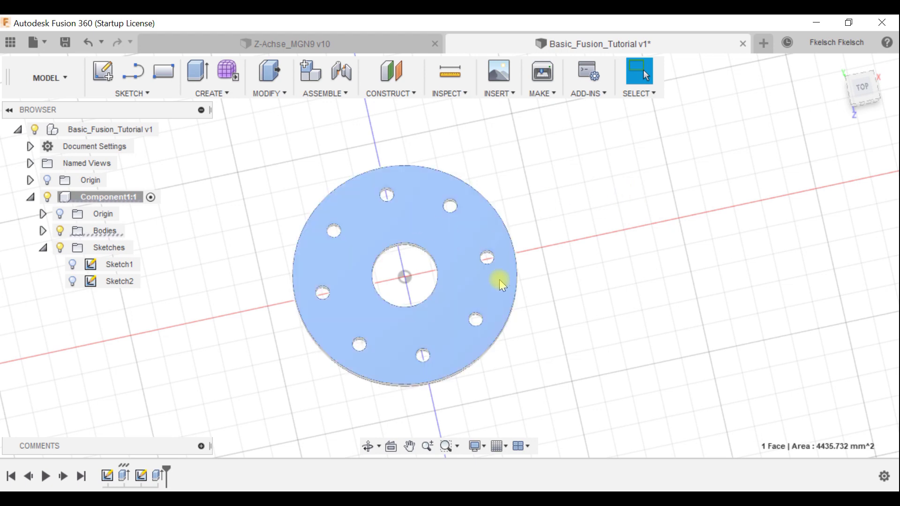
right_click(373, 219)
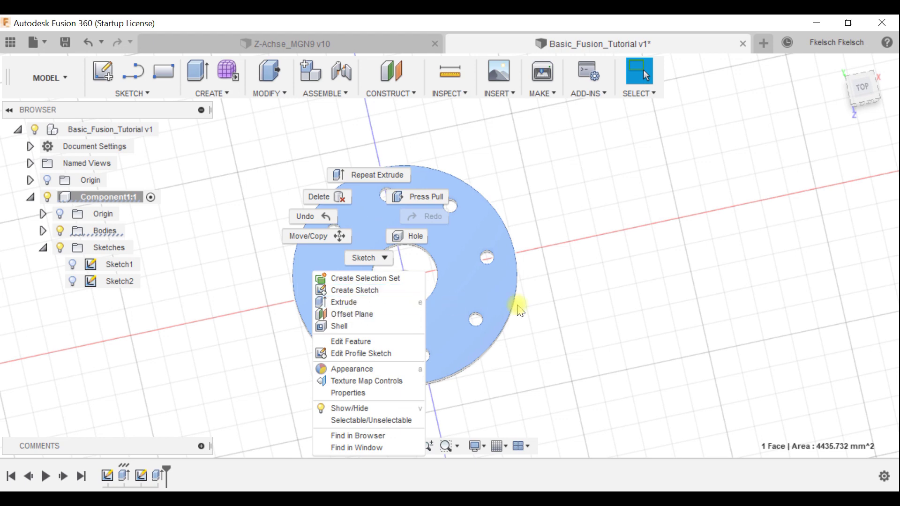
click(625, 240)
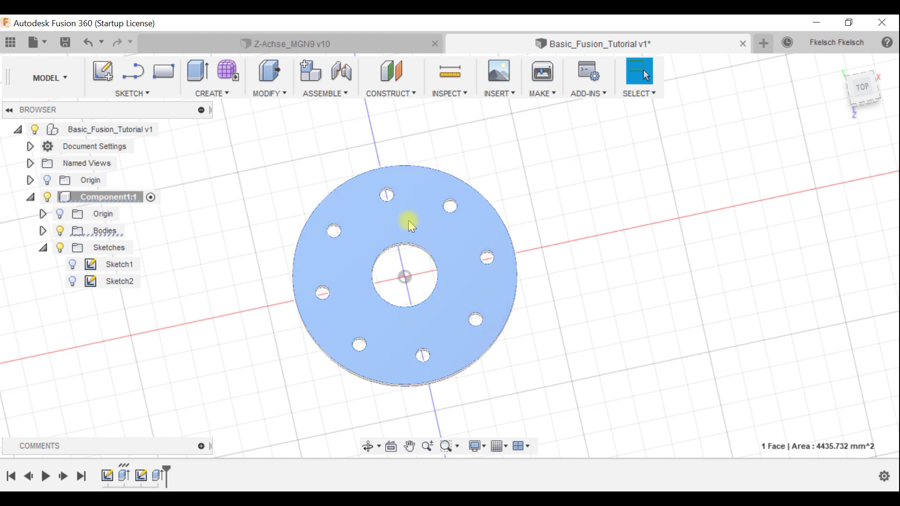
right_click(409, 224)
click(395, 293)
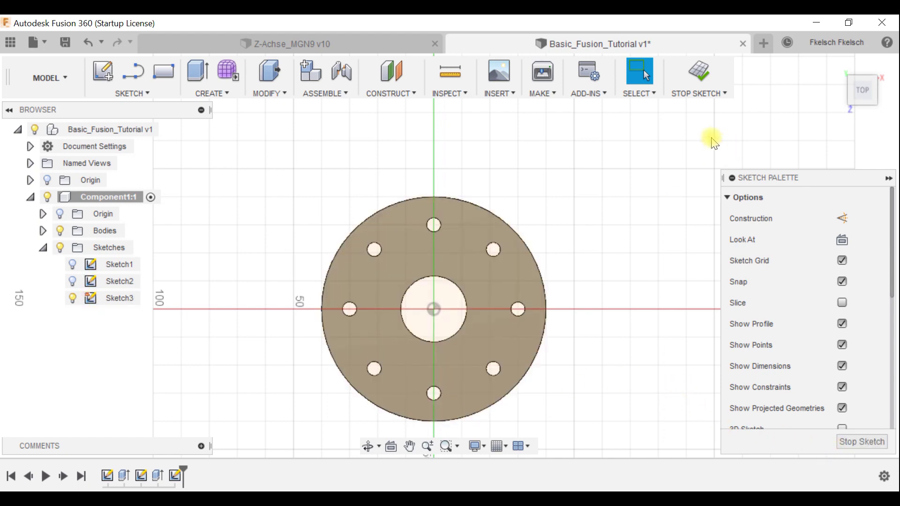
click(700, 75)
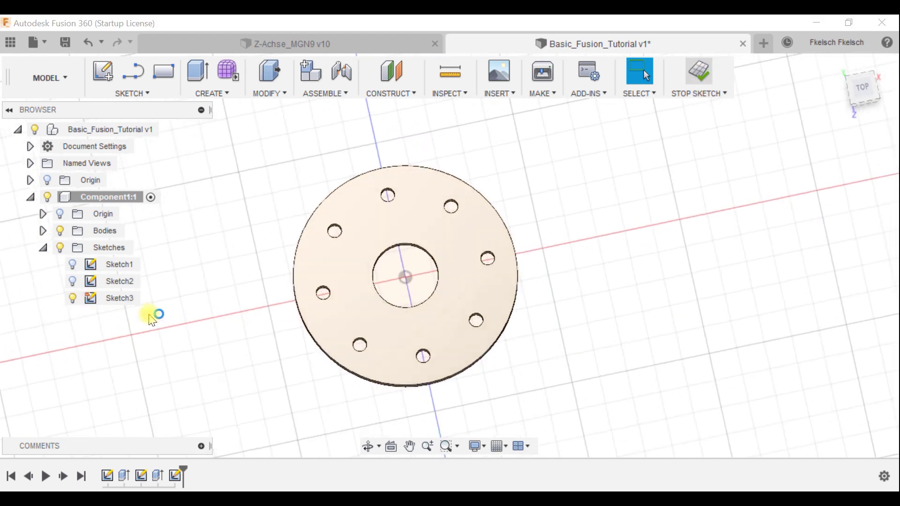
- Save Sketch3 as a DXF file named Test_DXF in the FusionTutorials folder, replacing the existing file
right_click(102, 299)
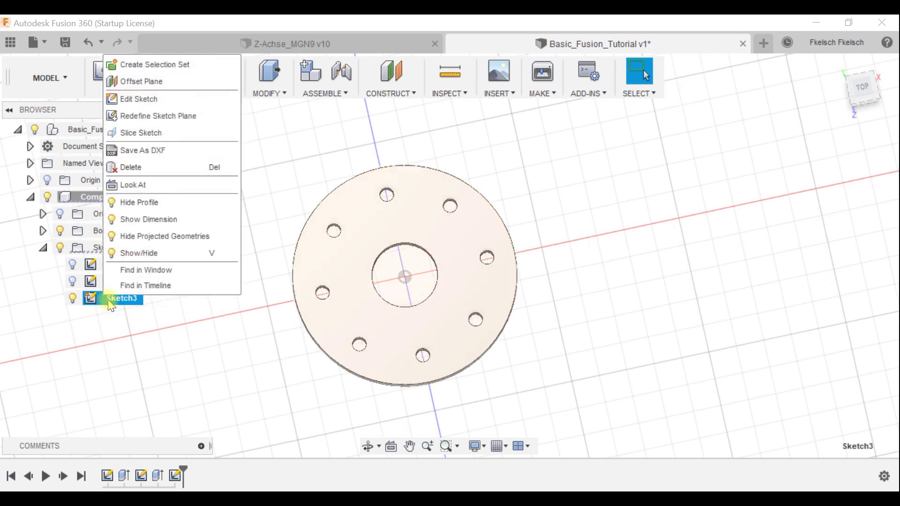
click(134, 153)
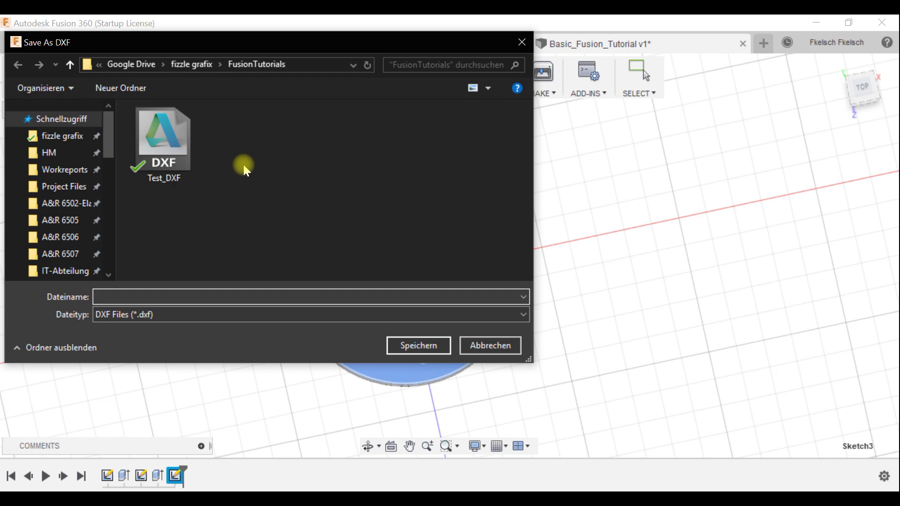
click(174, 162)
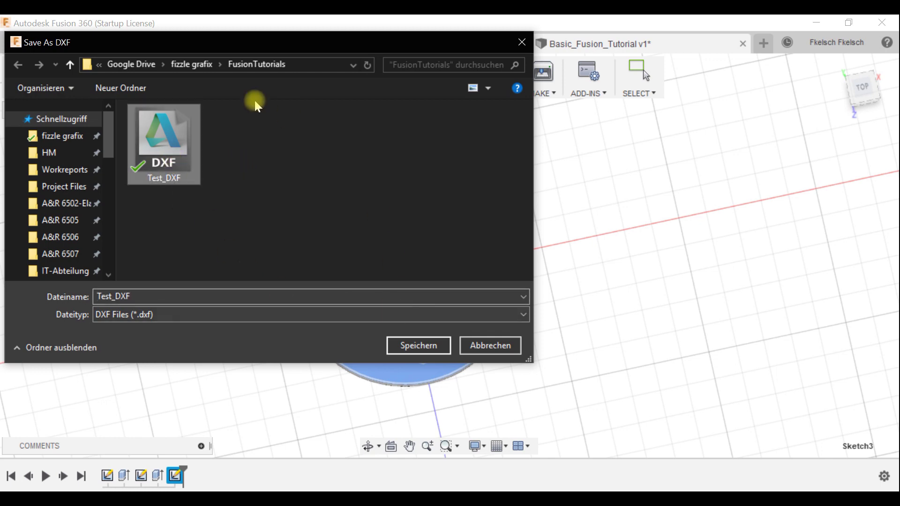
click(419, 347)
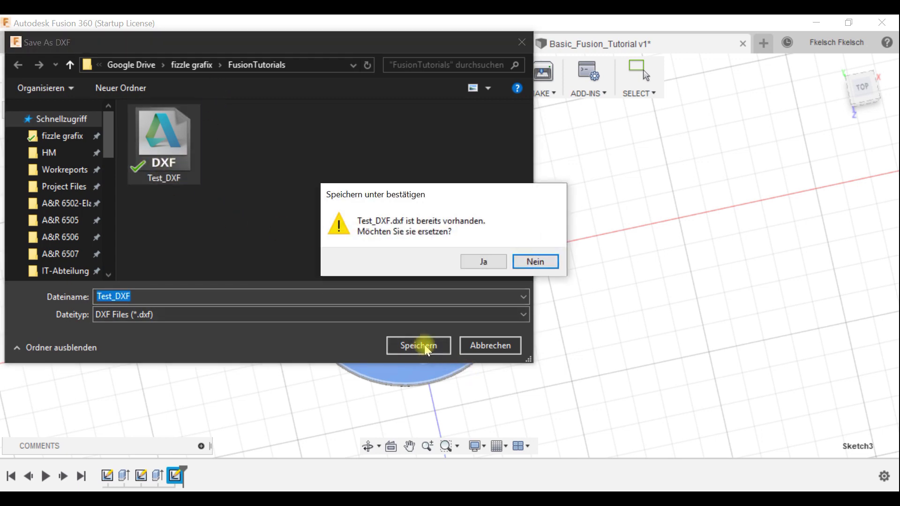
click(479, 262)
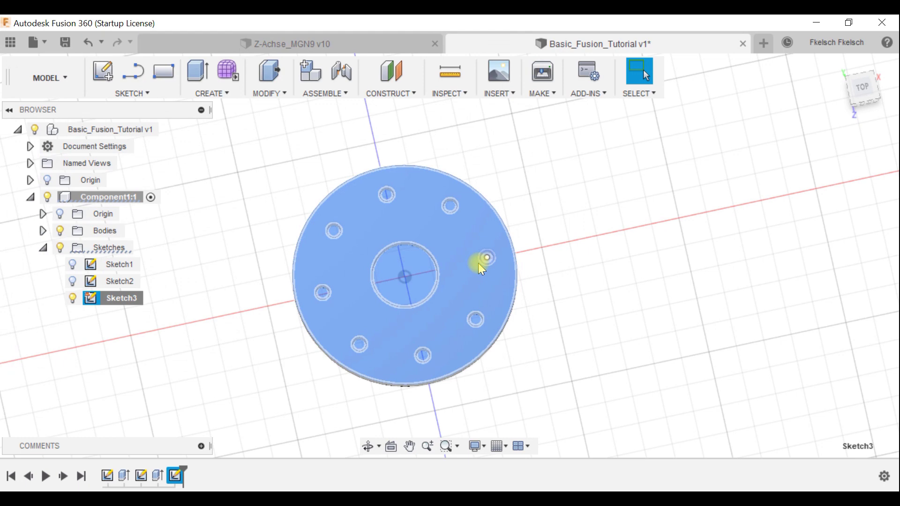
click(645, 285)
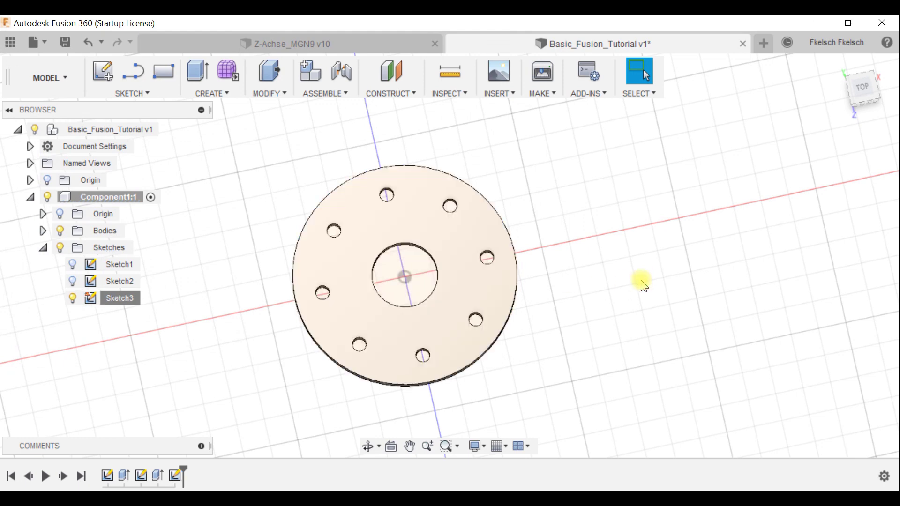
- Switch to LightBurn by searching for "light" and launching it
key(super)
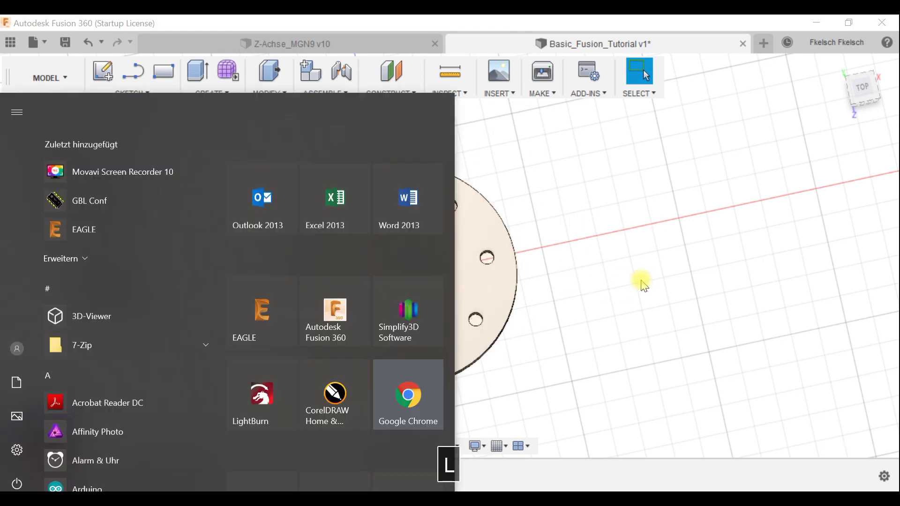
text(light)
key(Return)
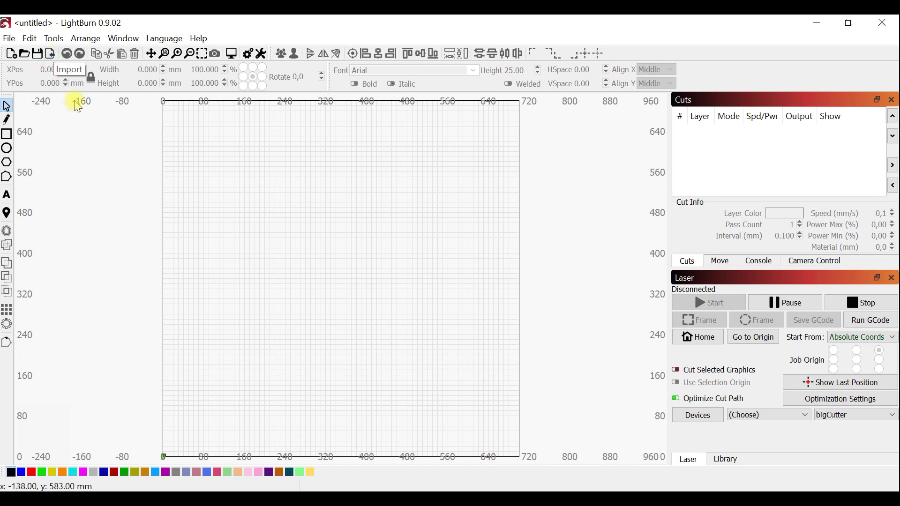
- Import Test_DXF from the FusionTutorials folder into the workspace and select the whole imported drawing
click(51, 53)
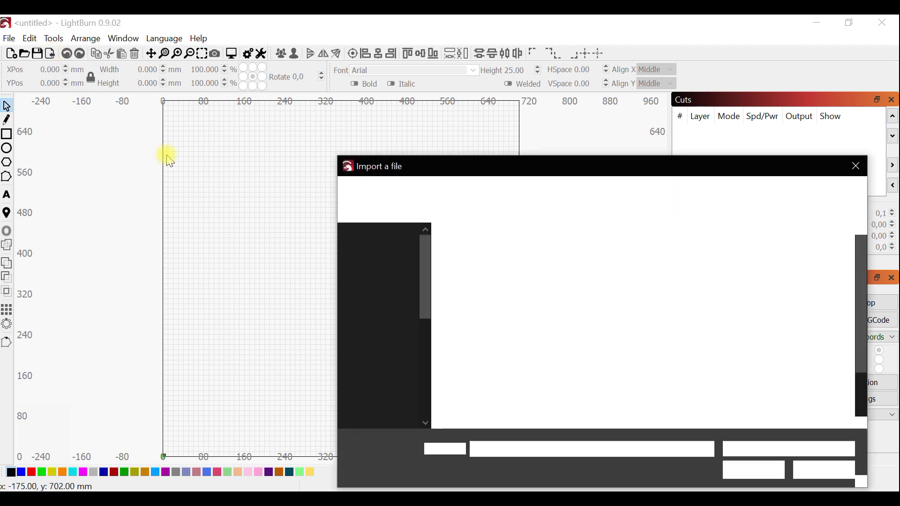
scroll(513, 274, down, 2)
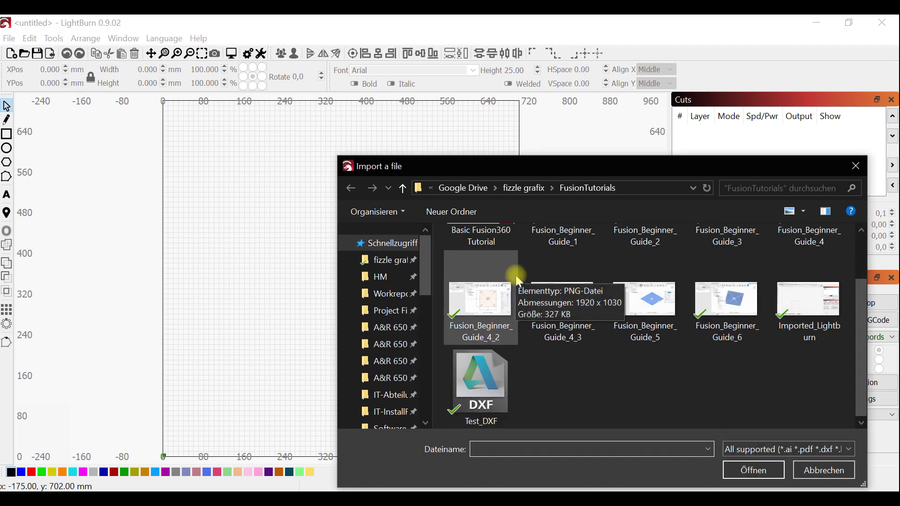
double_click(483, 375)
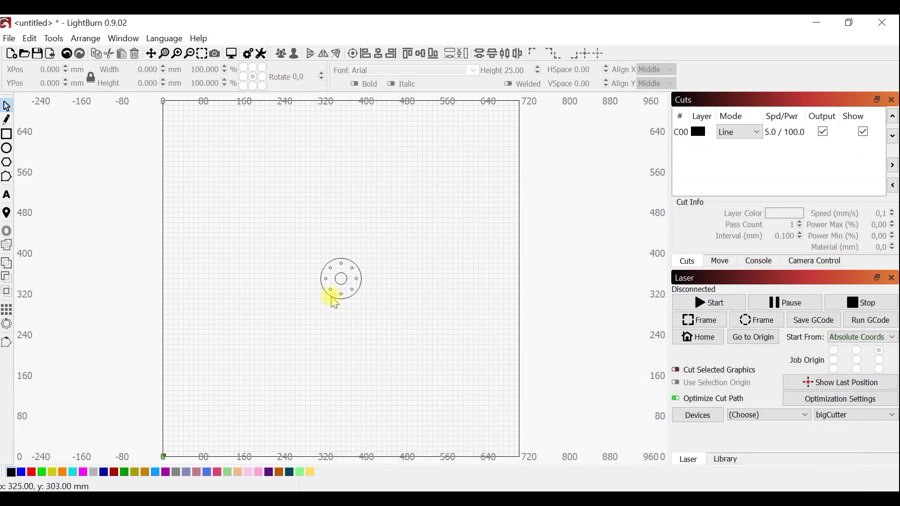
scroll(347, 333, up, 8)
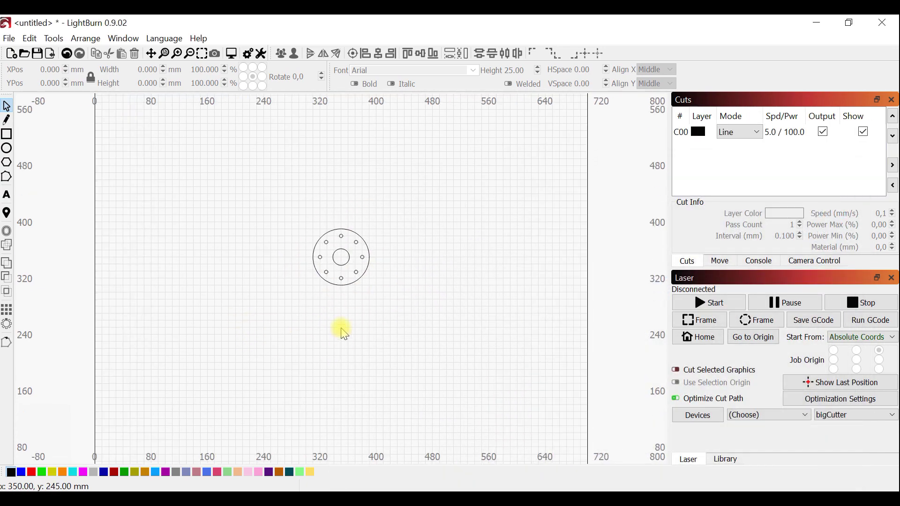
drag(265, 195, 604, 369)
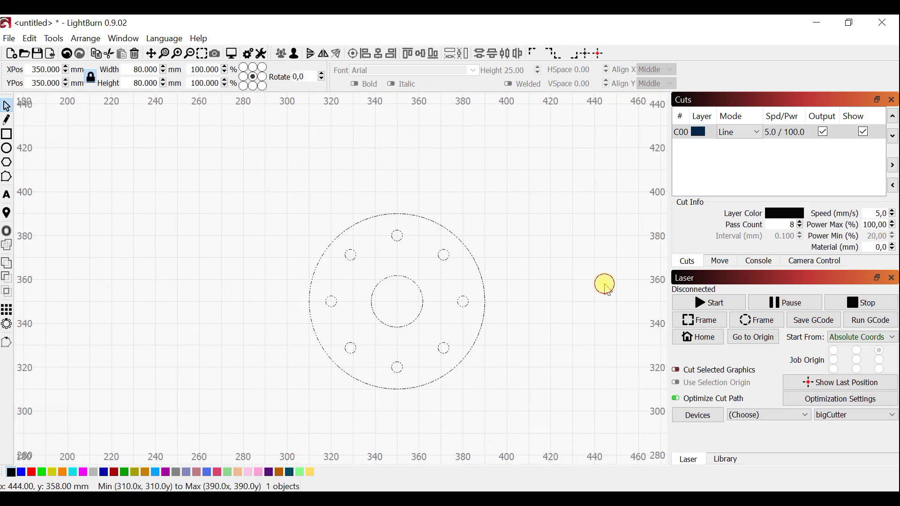
- Move the whole imported disc drawing to about X 73, Y 71 mm near the bed's origin corner and deselect it
click(603, 284)
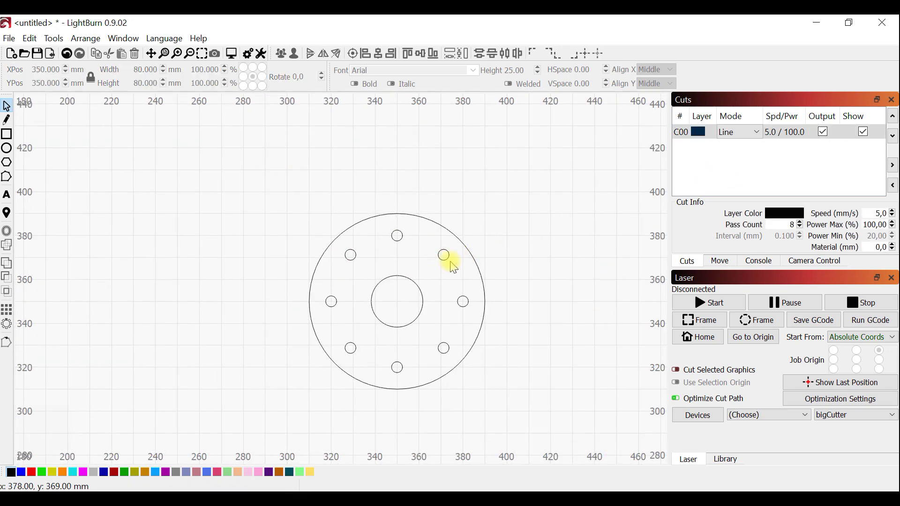
click(446, 257)
scroll(347, 281, down, 8)
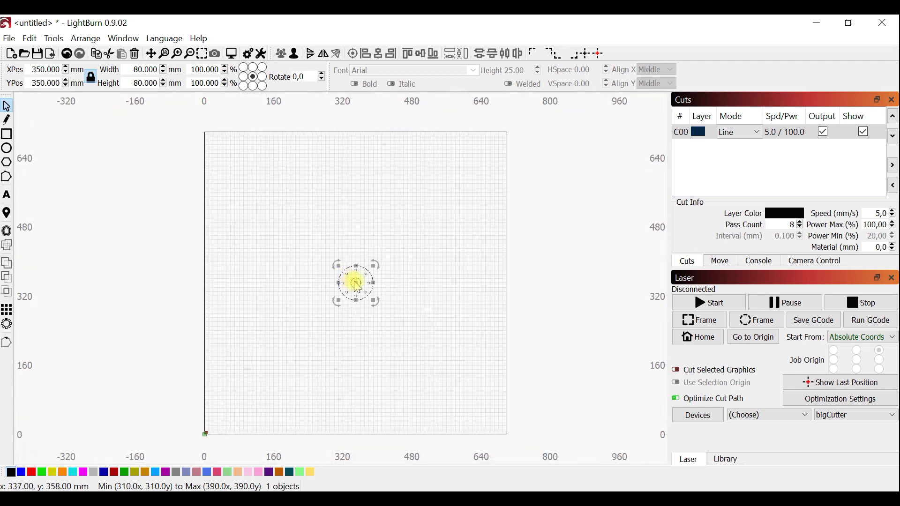
drag(357, 283, 236, 404)
click(753, 167)
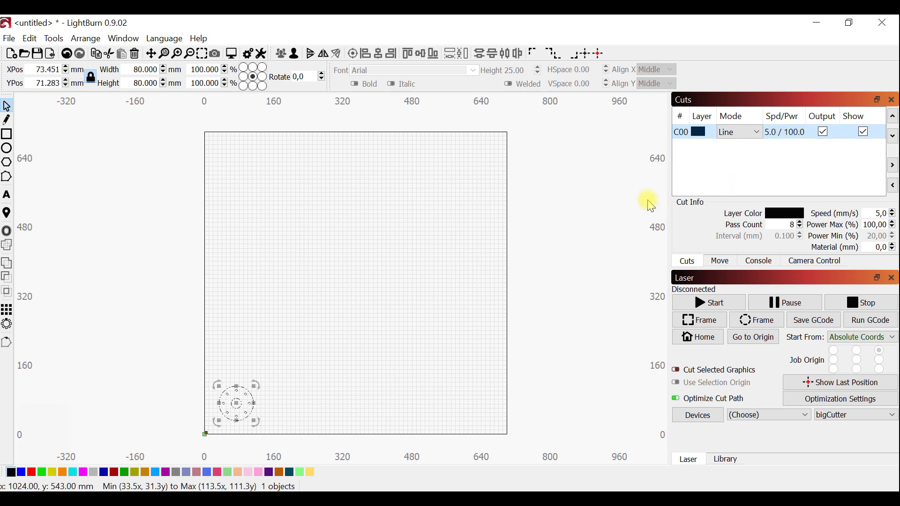
click(453, 417)
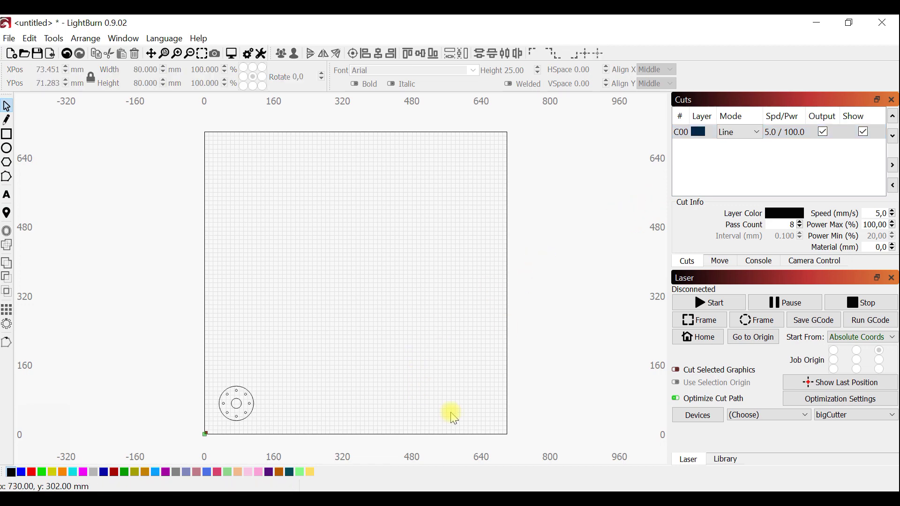
- Switch to Fusion 360 and bring up the Z-Achse_MGN9 v10 assembly document
click(330, 459)
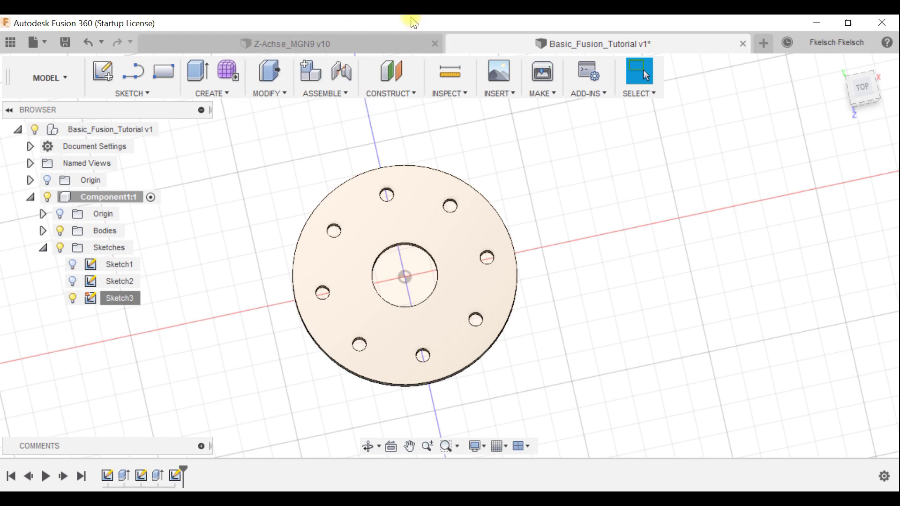
click(338, 45)
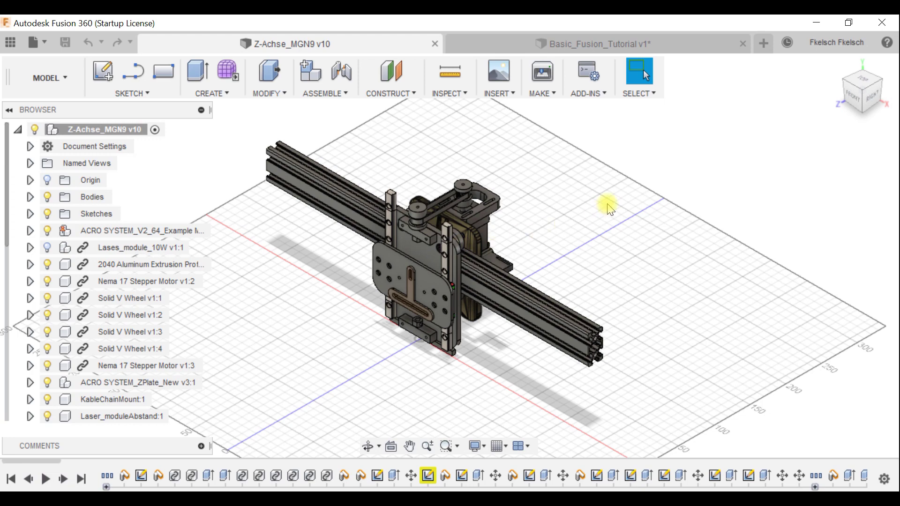
scroll(428, 271, down, 2)
scroll(388, 267, up, 5)
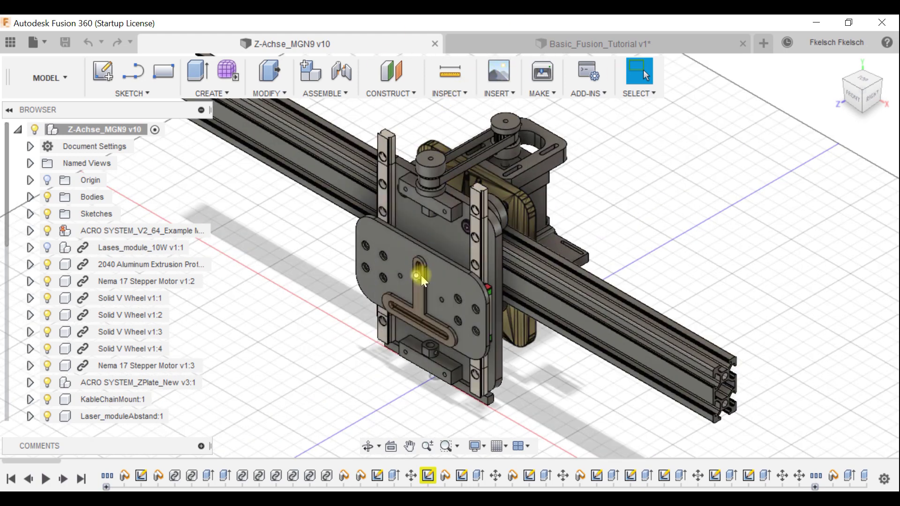
scroll(628, 140, down, 4)
middle_drag(675, 141, 549, 246)
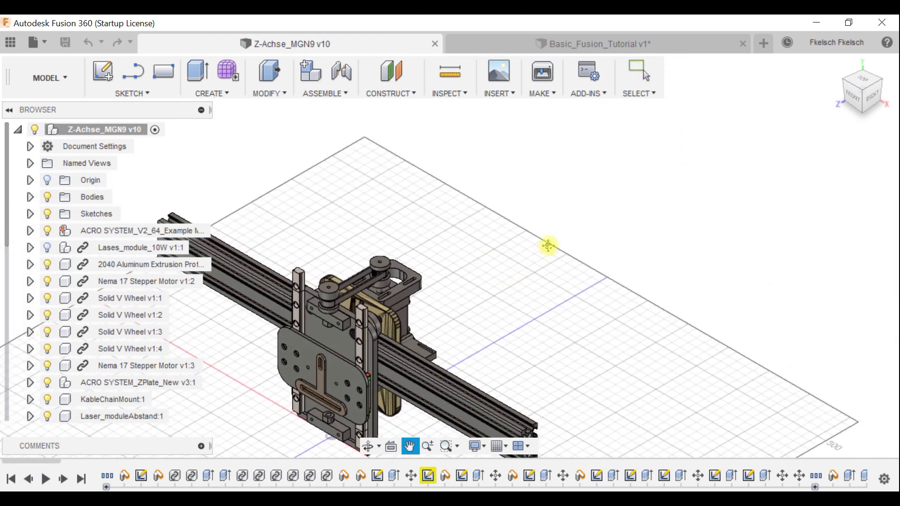
key(Escape)
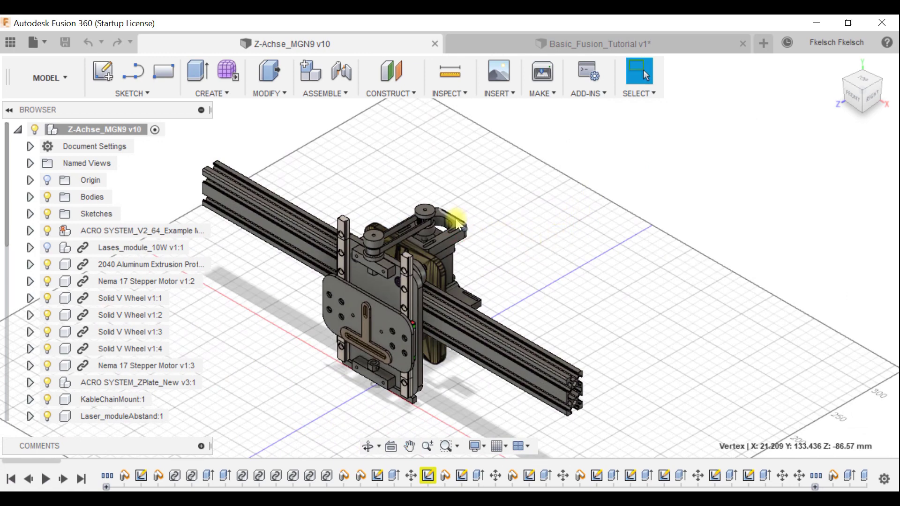
- Create a sketch on the top face of the slotted motor mount plate and finish it without drawing anything
scroll(457, 226, up, 5)
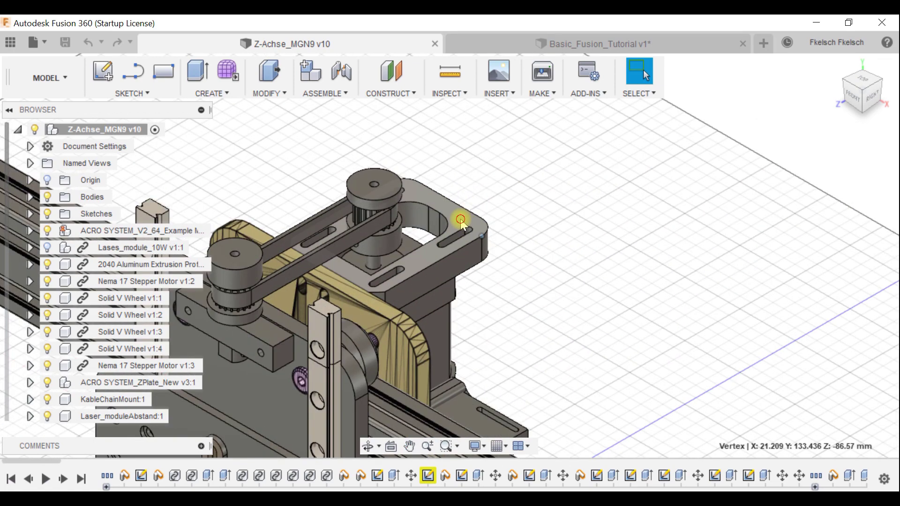
click(461, 218)
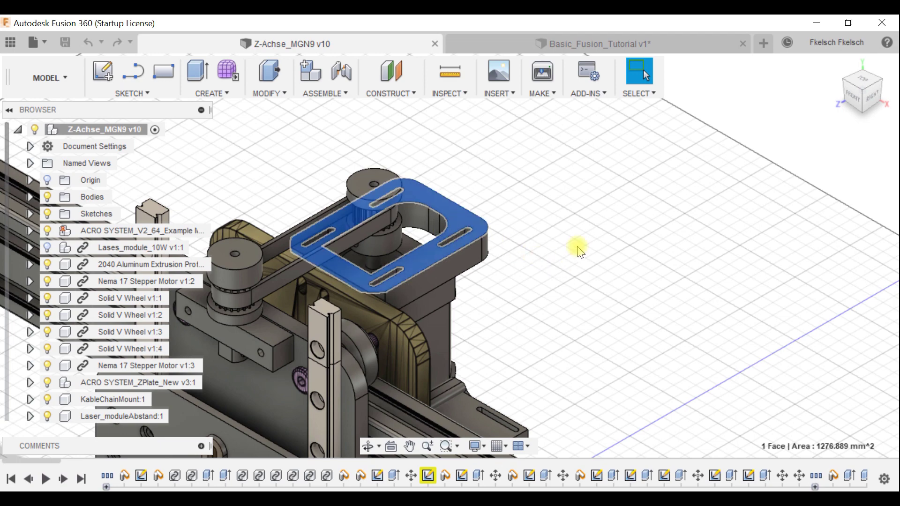
shift+middle_drag(580, 252, 541, 255)
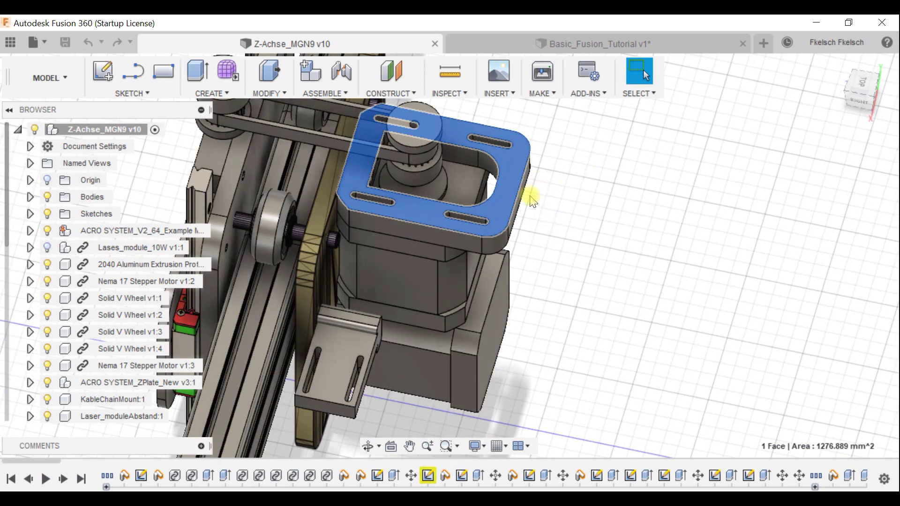
middle_drag(655, 221, 663, 276)
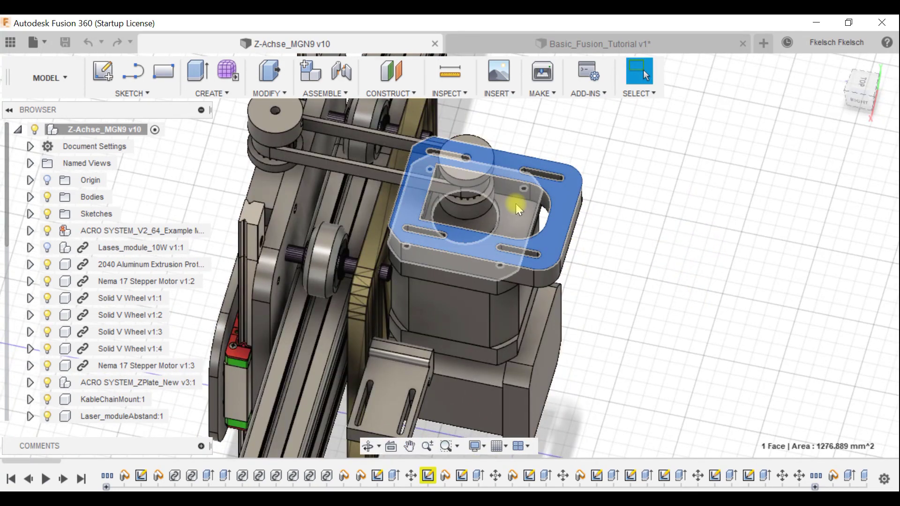
right_click(563, 197)
click(549, 264)
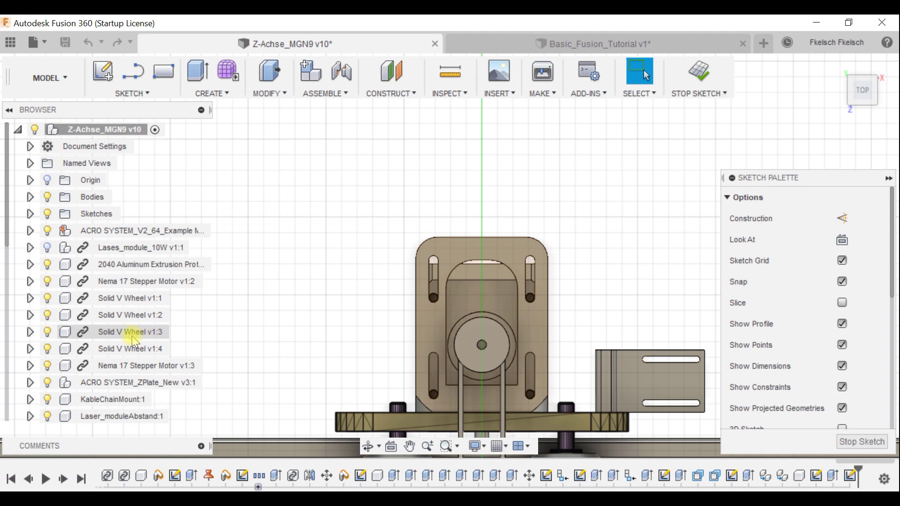
scroll(135, 338, down, 3)
click(699, 71)
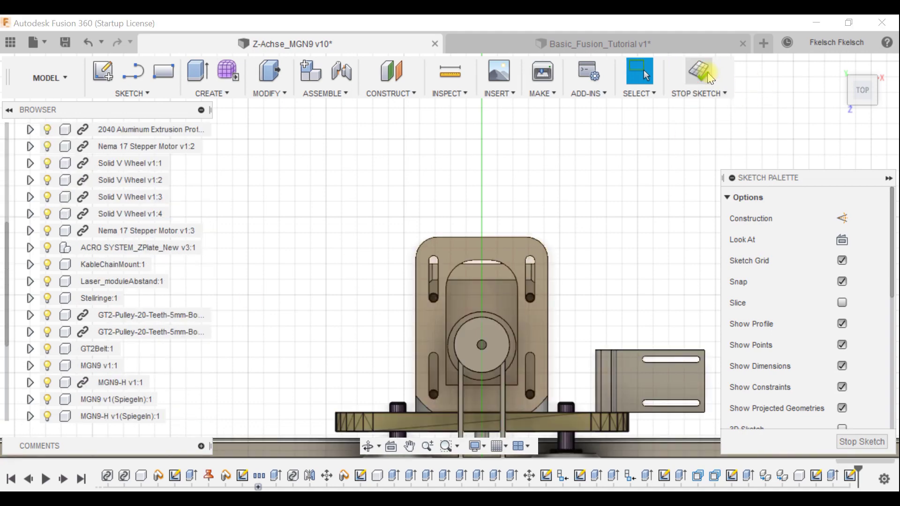
- Find Sketch31 among the assembly's root sketches and start saving it as a DXF file
scroll(138, 284, down, 2)
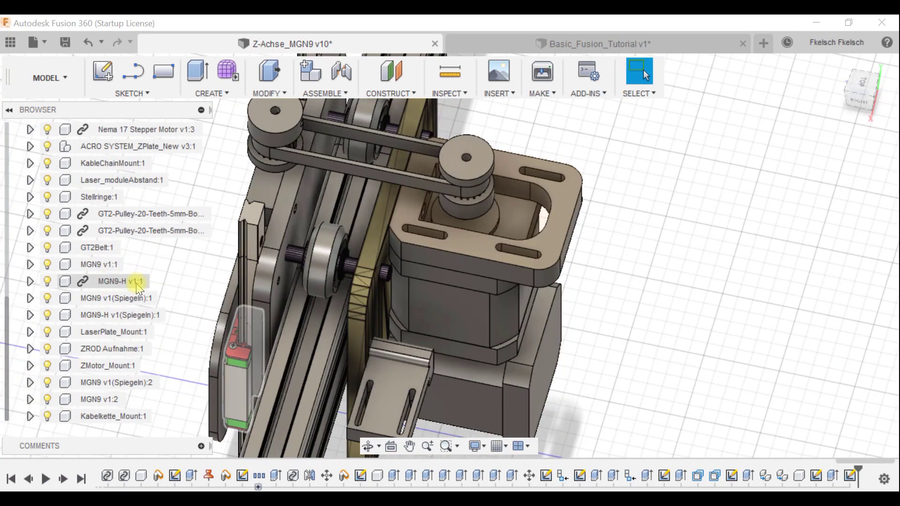
scroll(136, 286, up, 5)
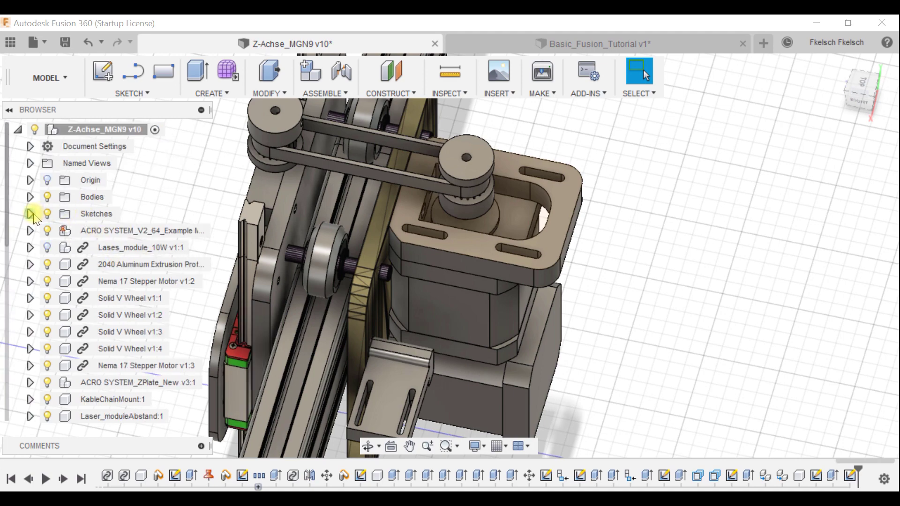
click(30, 211)
scroll(92, 375, down, 8)
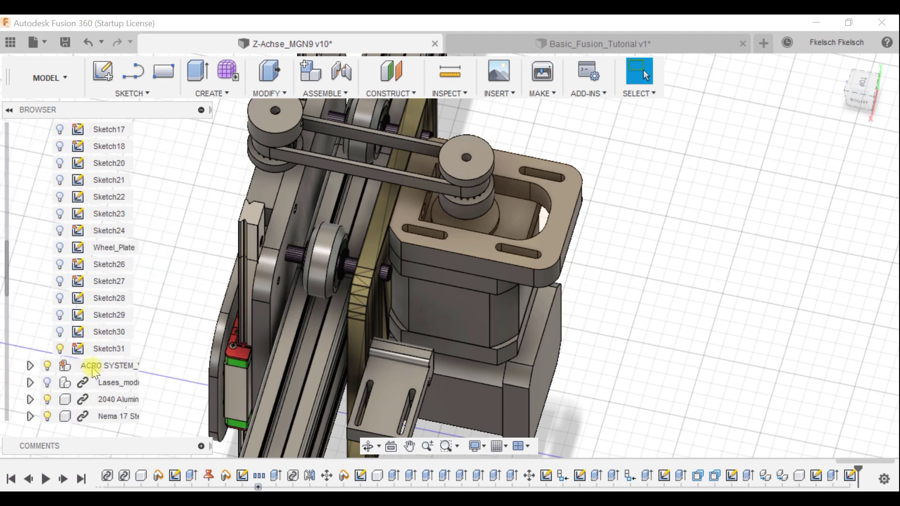
click(99, 248)
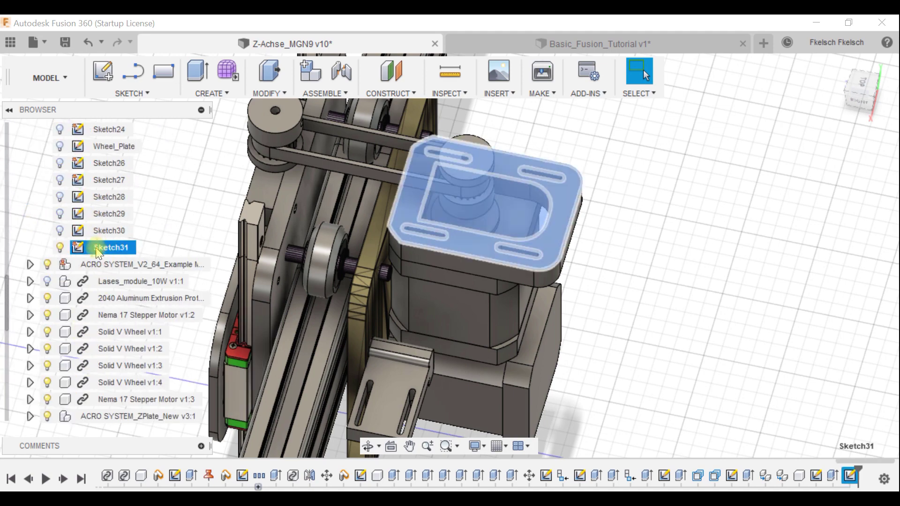
right_click(99, 249)
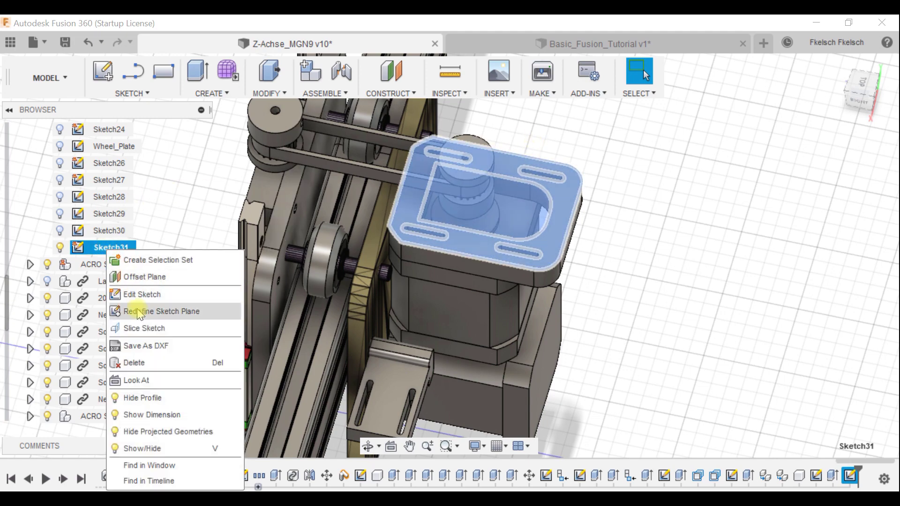
click(140, 346)
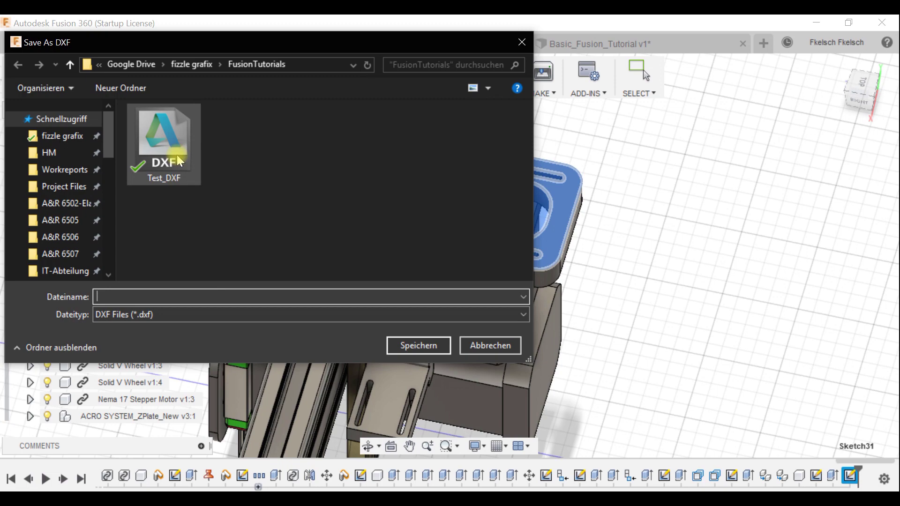
- Base the DXF file name on the existing Test_DXF in the FusionTutorials folder and append an underscore suffix
click(164, 151)
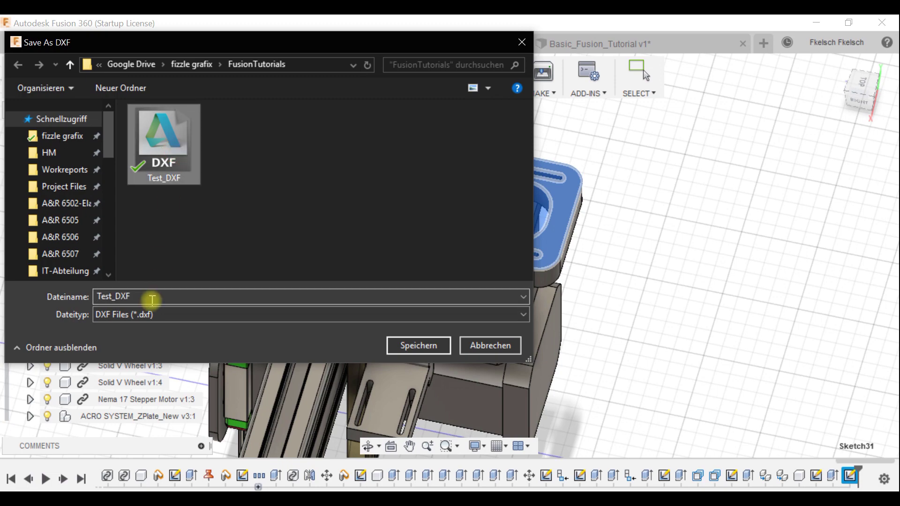
double_click(152, 300)
click(166, 293)
text(_)
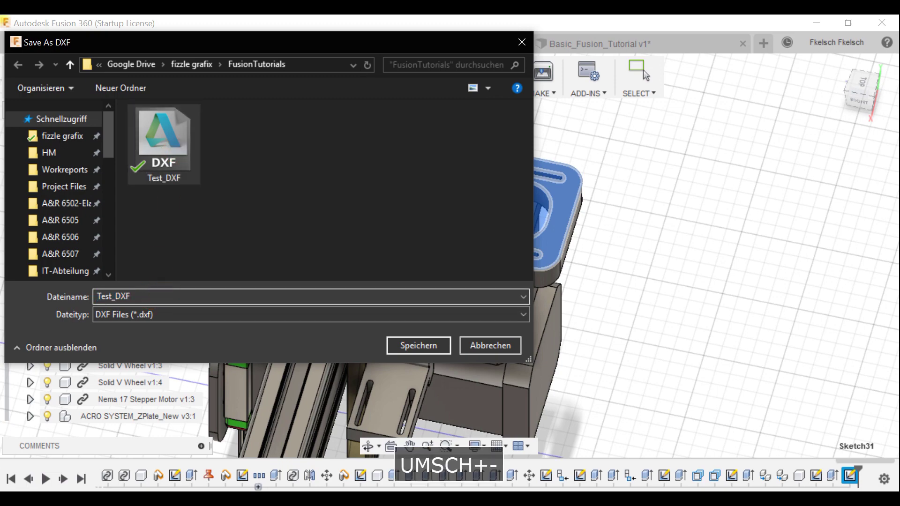